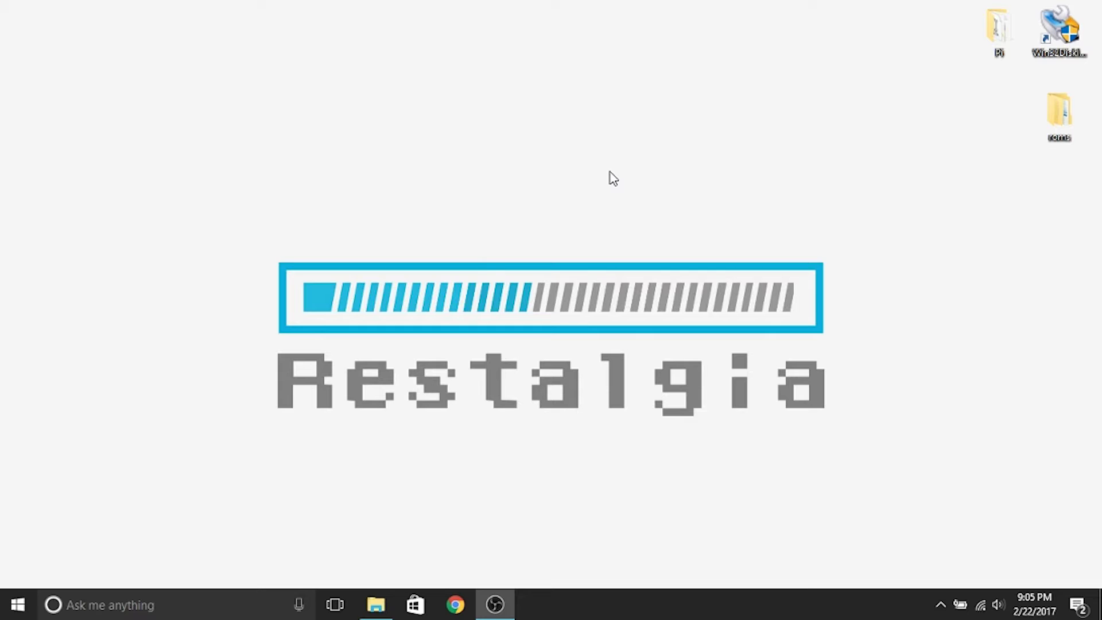
# Open the desktop roms folder, look through its console subfolders including gameboy advance and nes, and minimize the window
pyautogui.click(1071, 117)
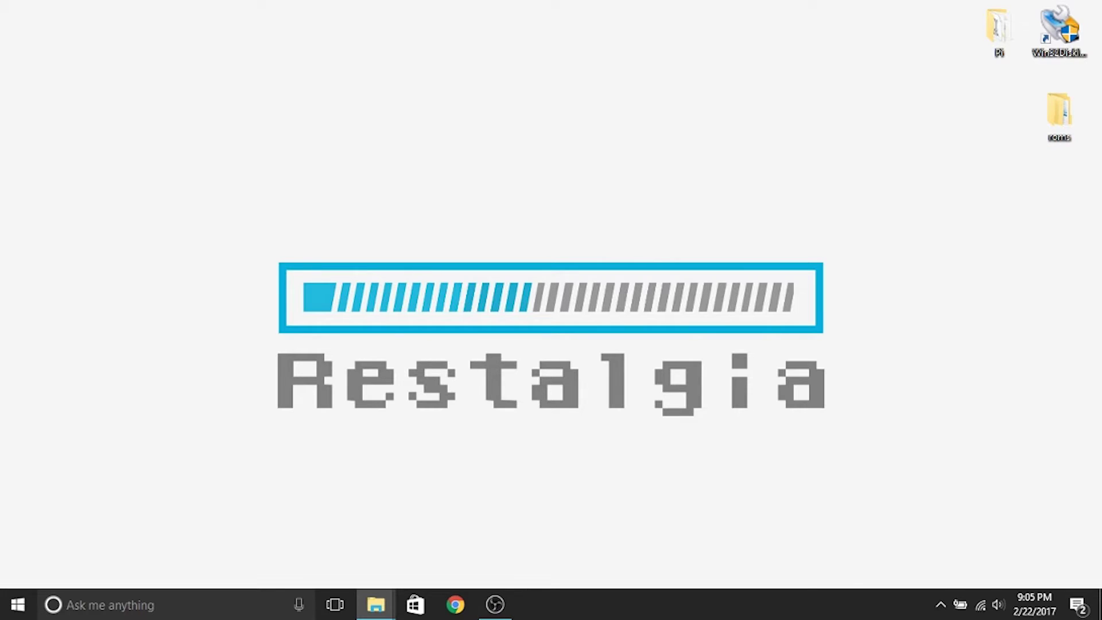
pyautogui.moveTo(952, 381); pyautogui.dragTo(431, 69)
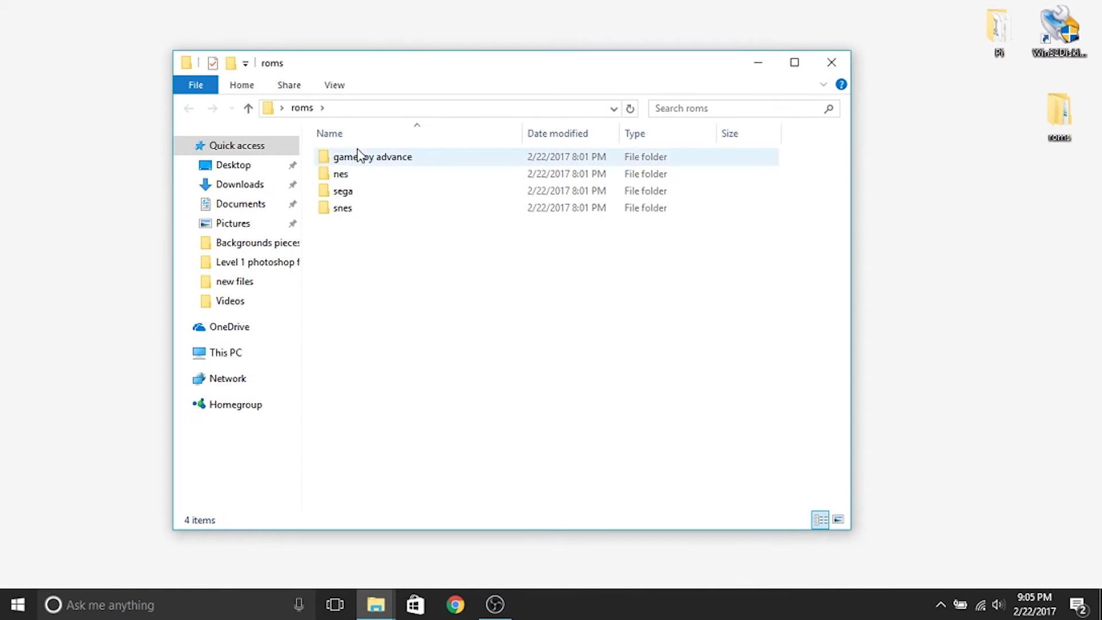
pyautogui.doubleClick(399, 156)
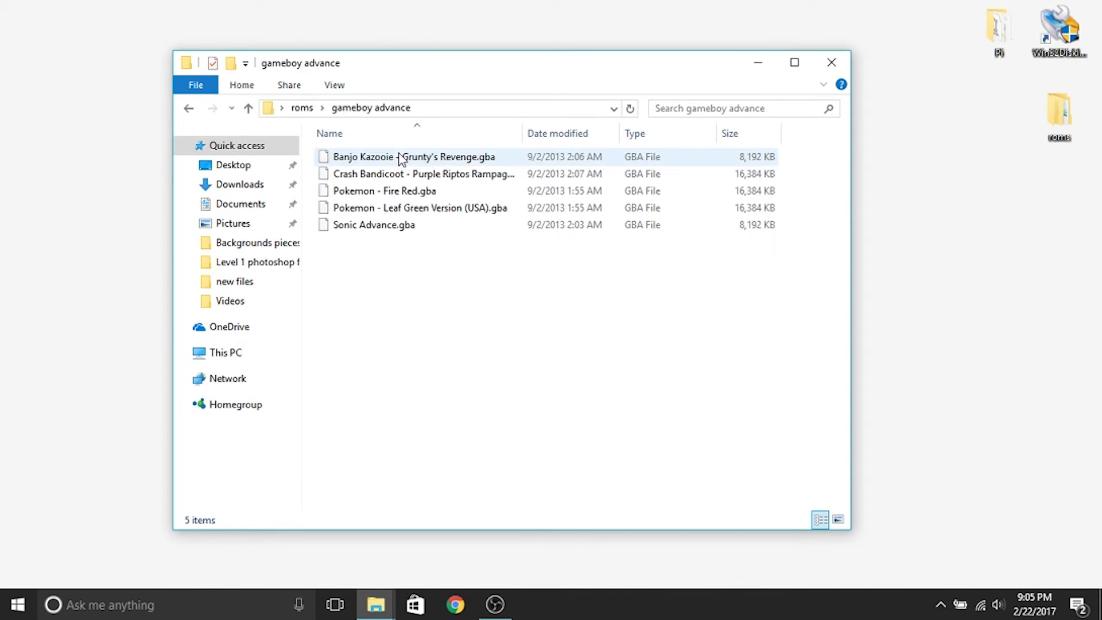
pyautogui.click(188, 109)
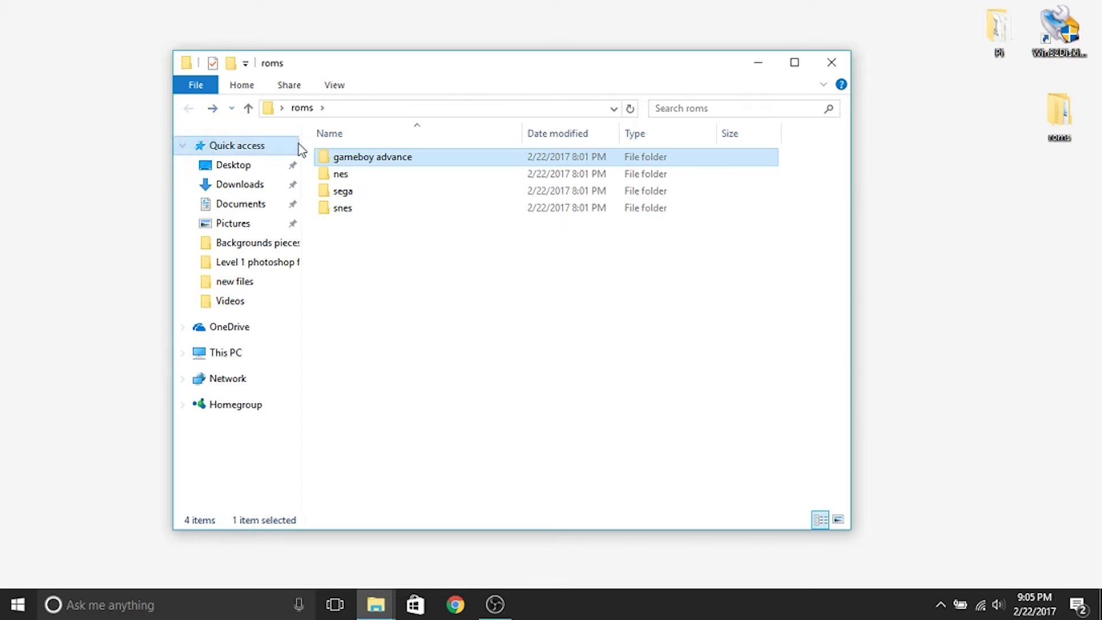
pyautogui.doubleClick(354, 173)
pyautogui.click(188, 109)
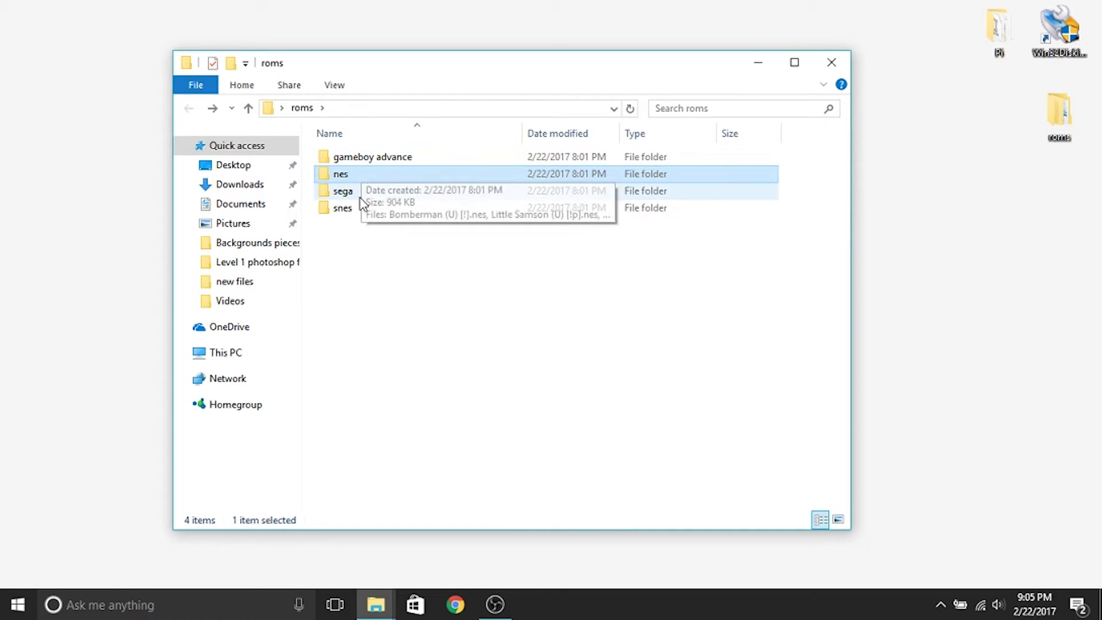
pyautogui.click(368, 195)
pyautogui.click(365, 211)
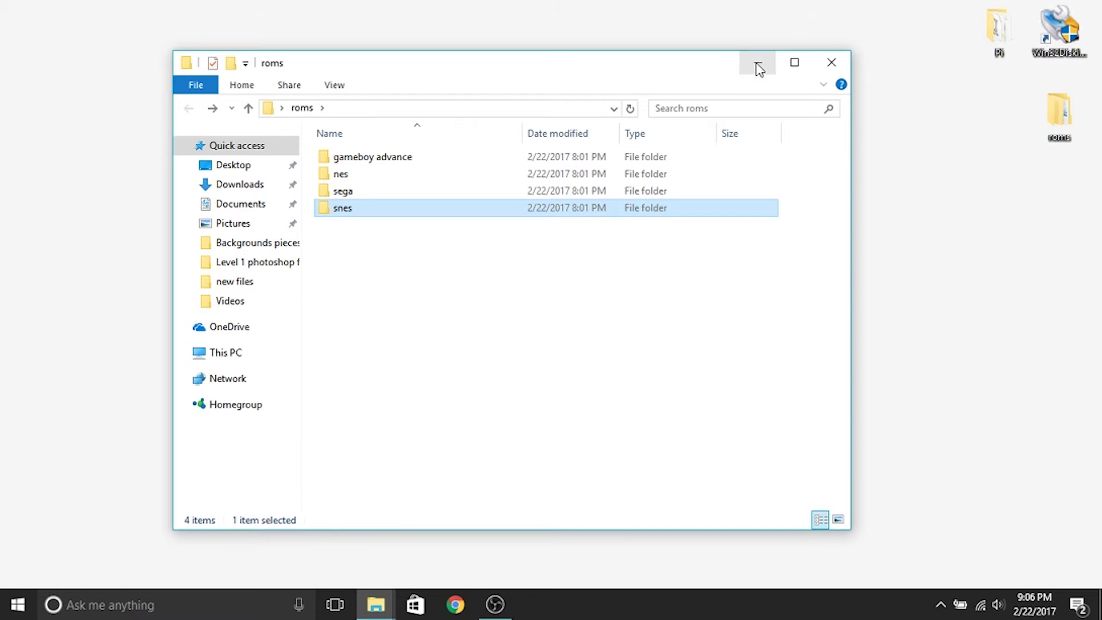
pyautogui.click(758, 66)
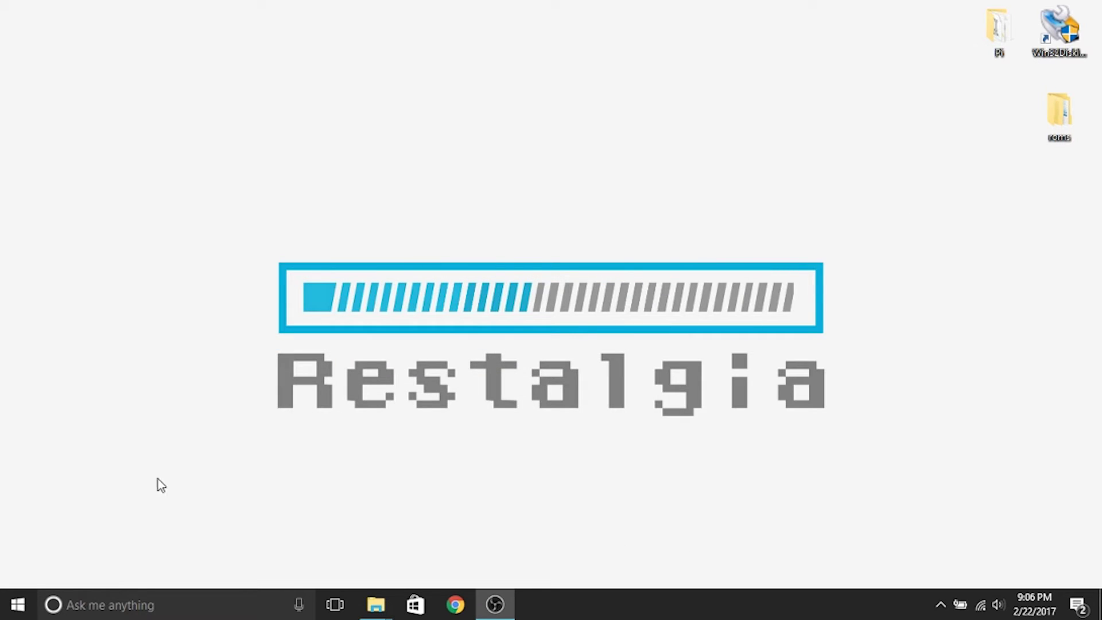
# Open the \\retropie network location through the Windows search, view its shared folders, and close the window
pyautogui.click(16, 613)
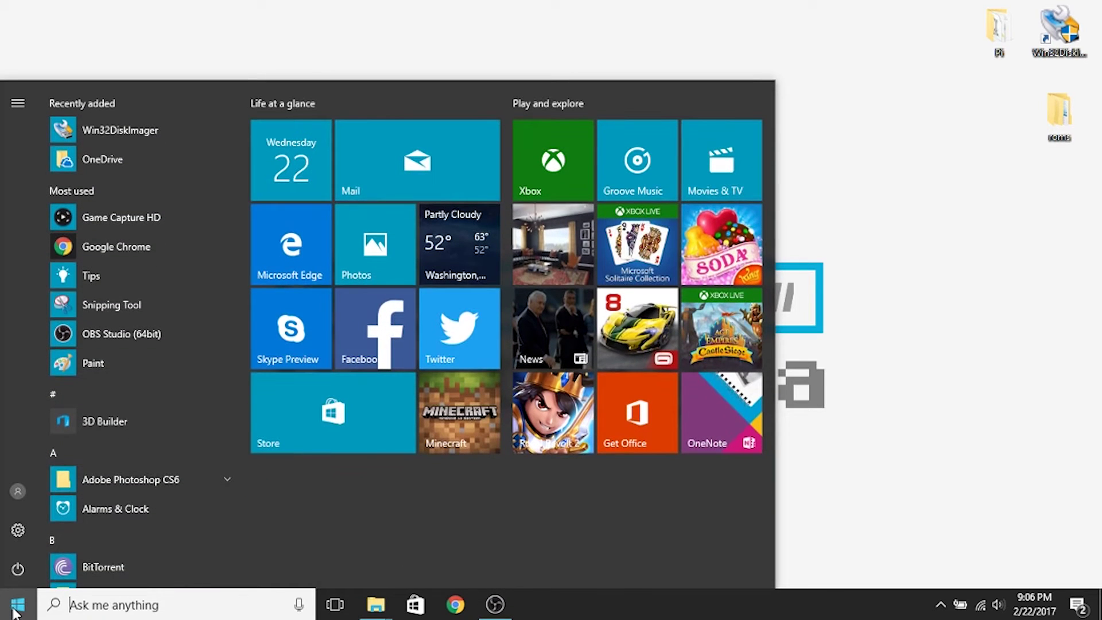
pyautogui.click(84, 608)
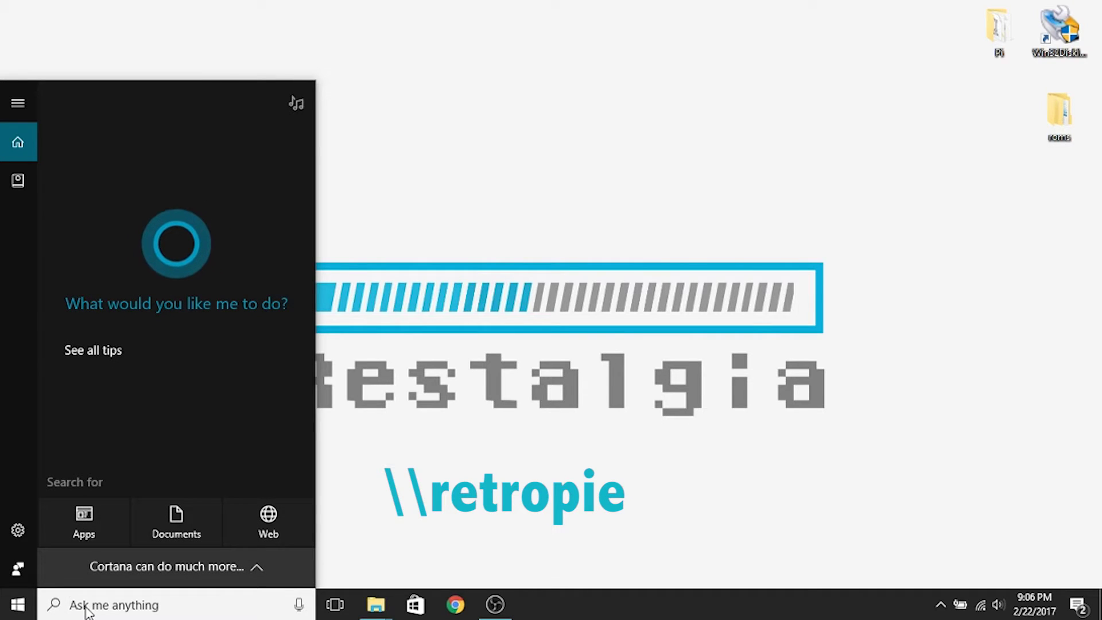
pyautogui.write('\\r')
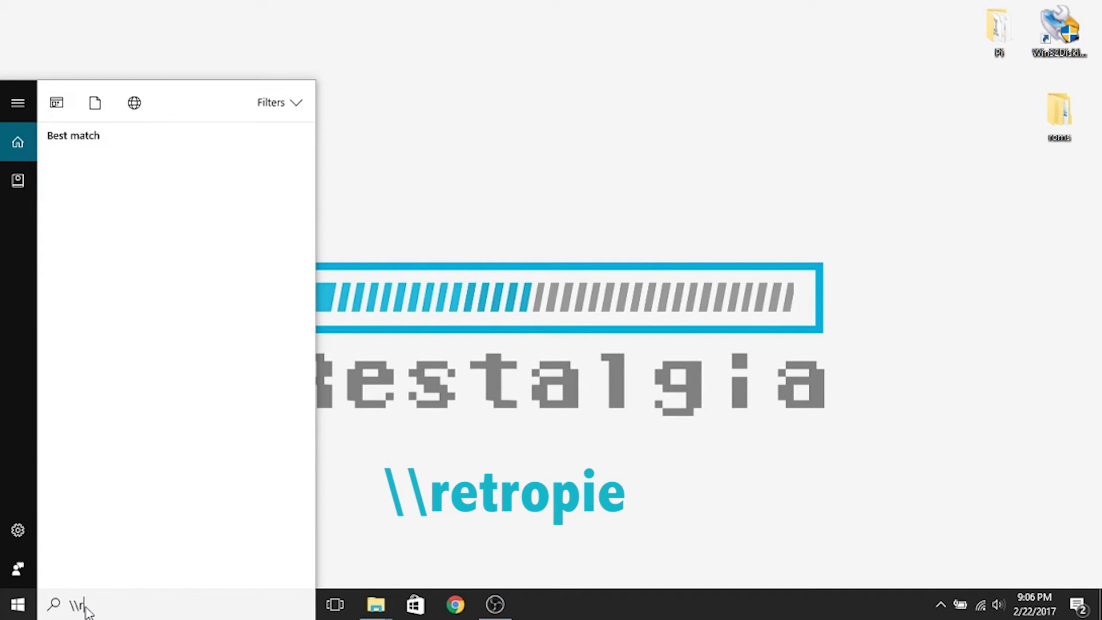
pyautogui.write('etropie')
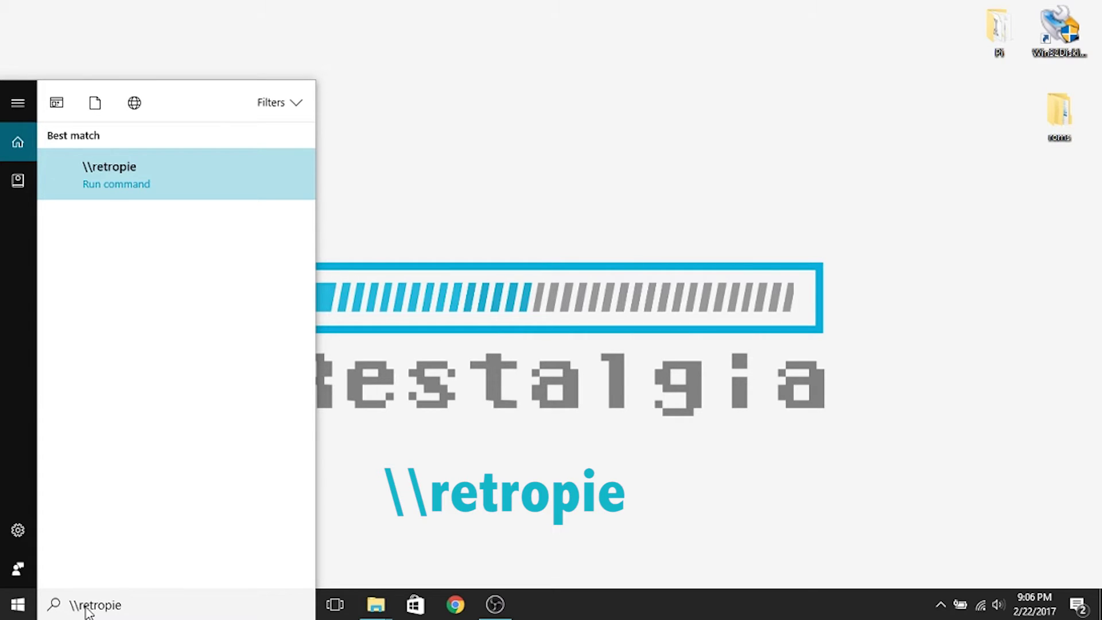
pyautogui.press('Return')
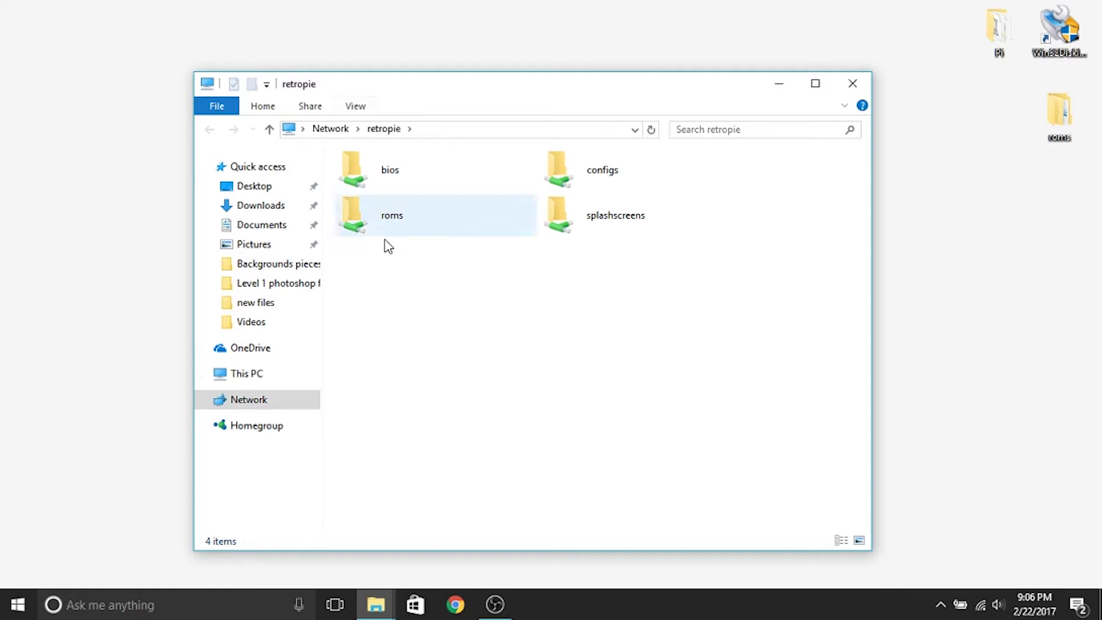
pyautogui.click(853, 84)
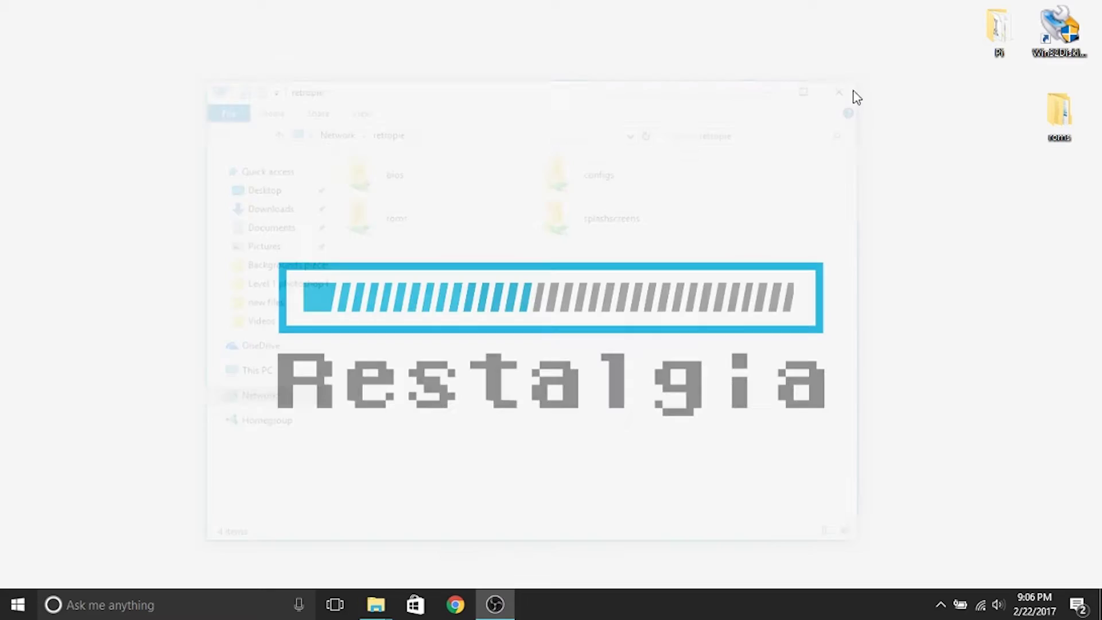
# Browse from This PC through Network to the RETROPIE computer, view its shared folders, and close the window
pyautogui.click(23, 612)
pyautogui.write('my pc')
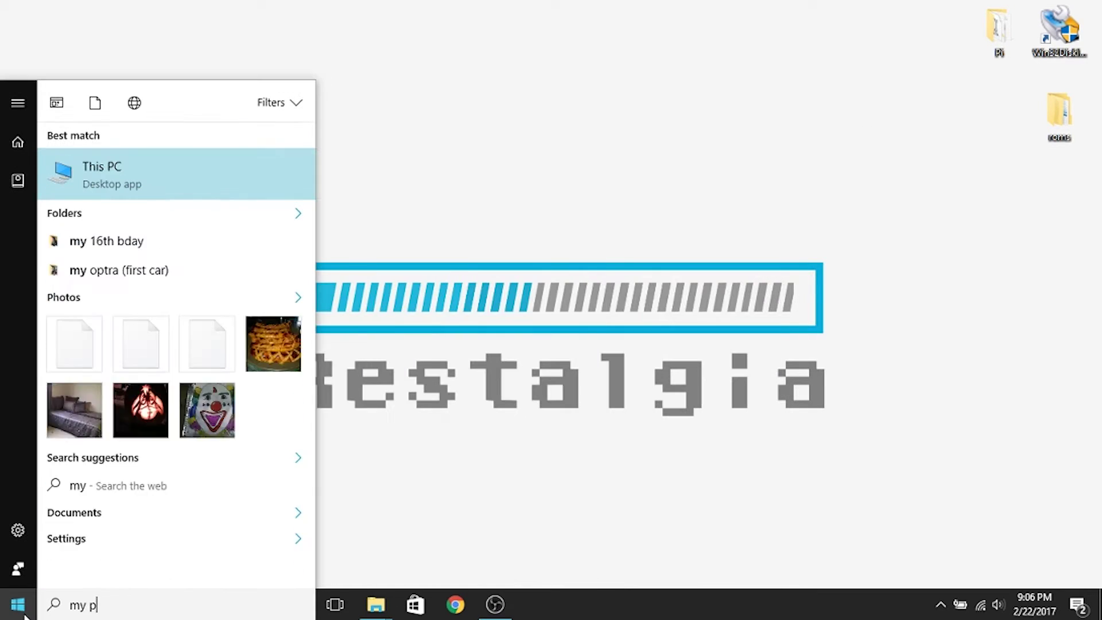
pyautogui.click(166, 183)
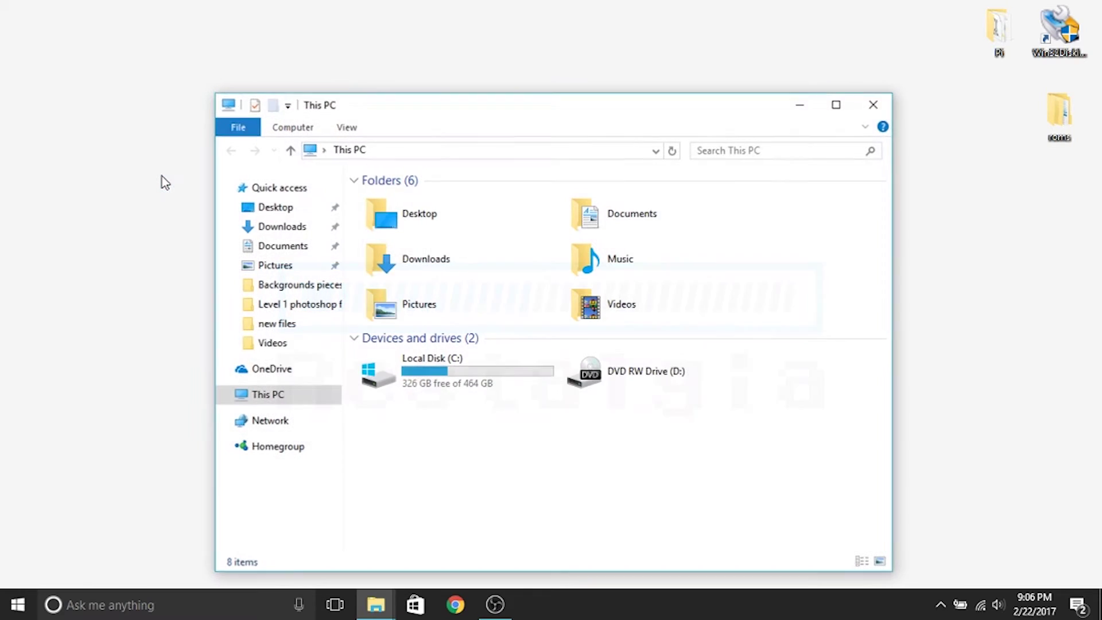
pyautogui.click(271, 423)
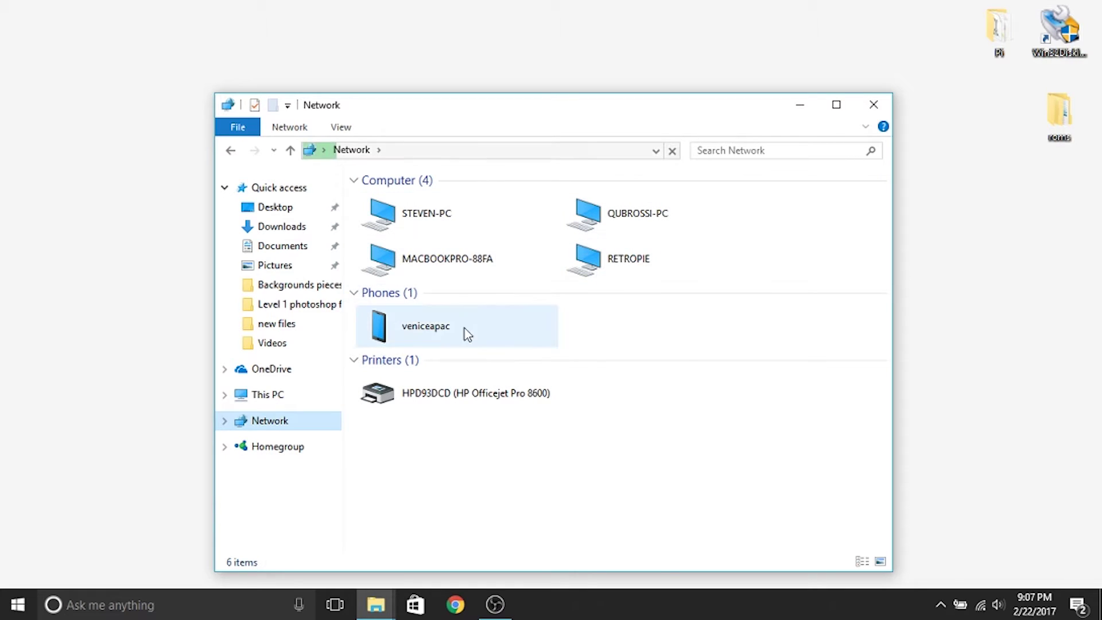
pyautogui.click(633, 259)
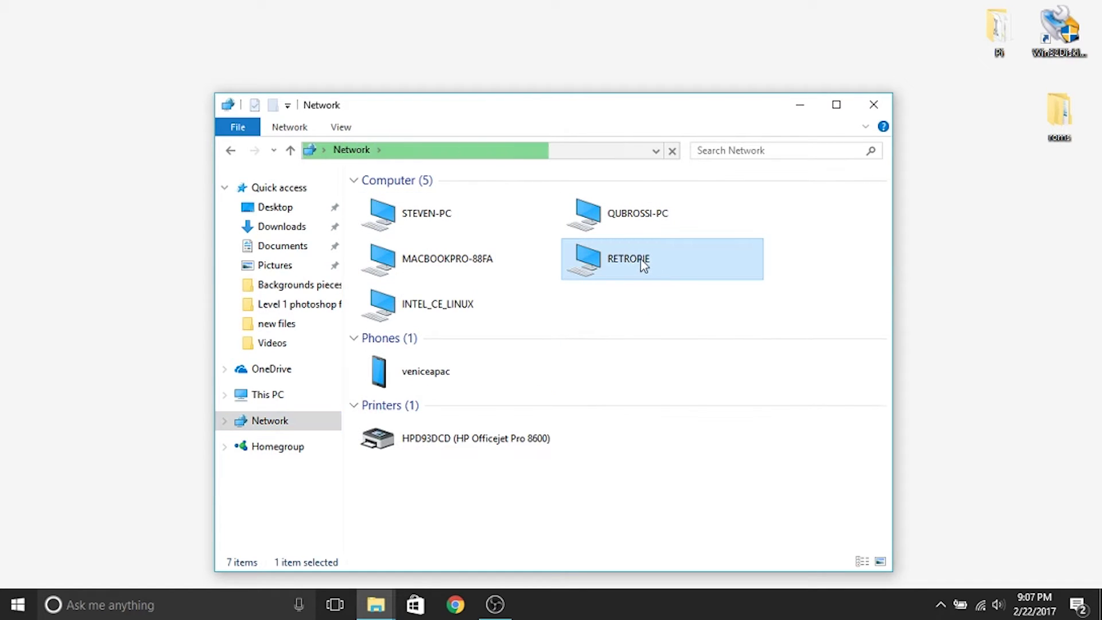
pyautogui.doubleClick(632, 258)
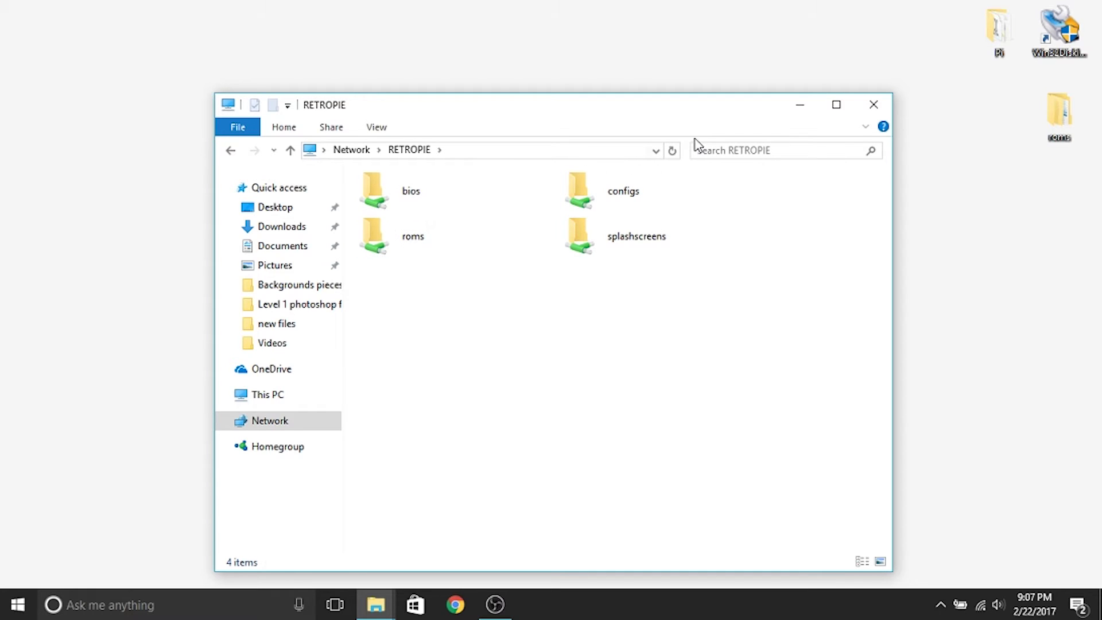
pyautogui.click(870, 105)
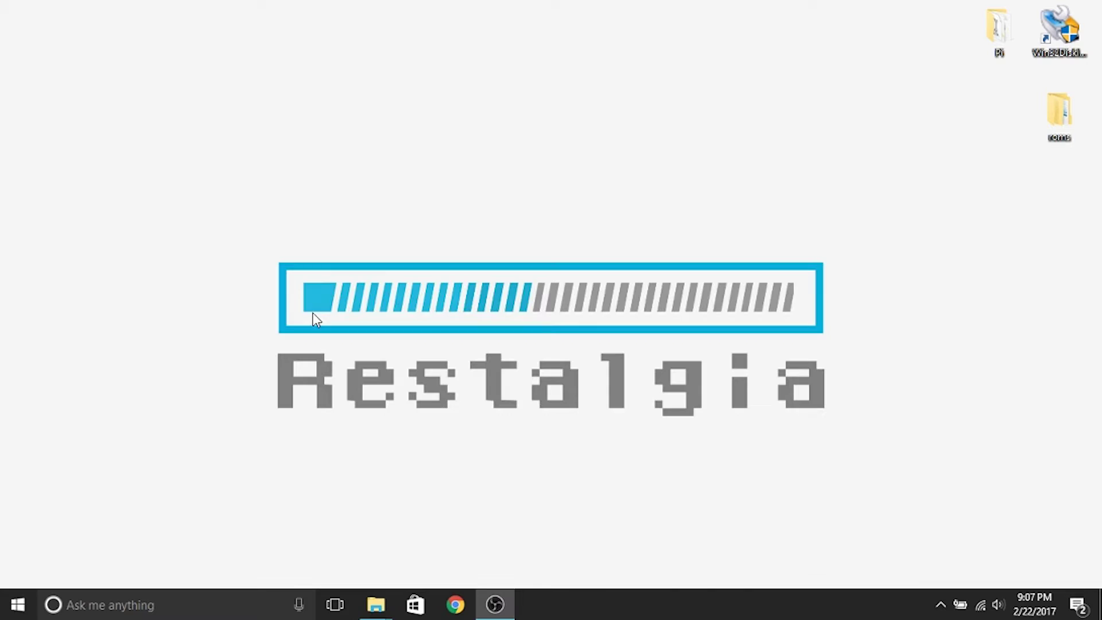
# Check in the advanced sharing settings of the Network and Sharing Center that file and printer sharing is turned on, and close without saving
pyautogui.click(23, 605)
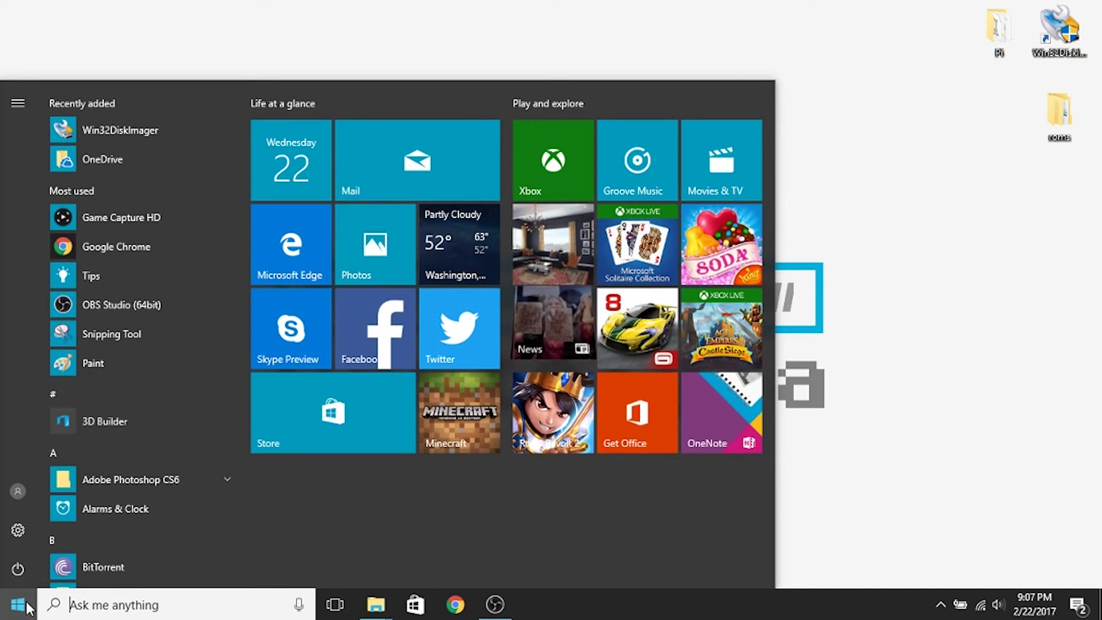
pyautogui.write('network and sharing c')
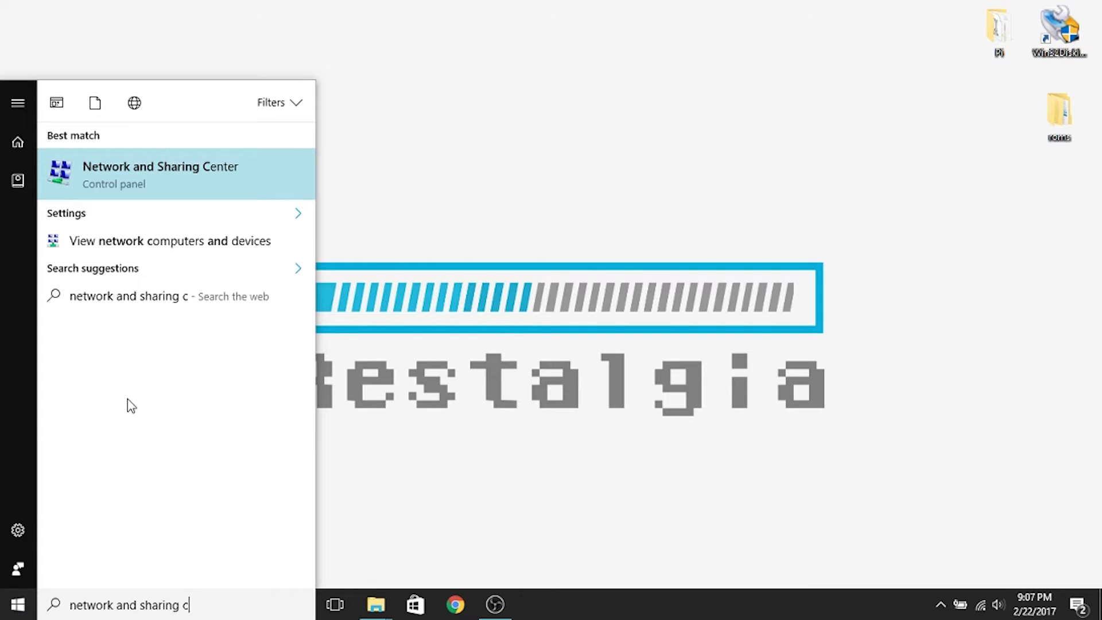
pyautogui.click(143, 167)
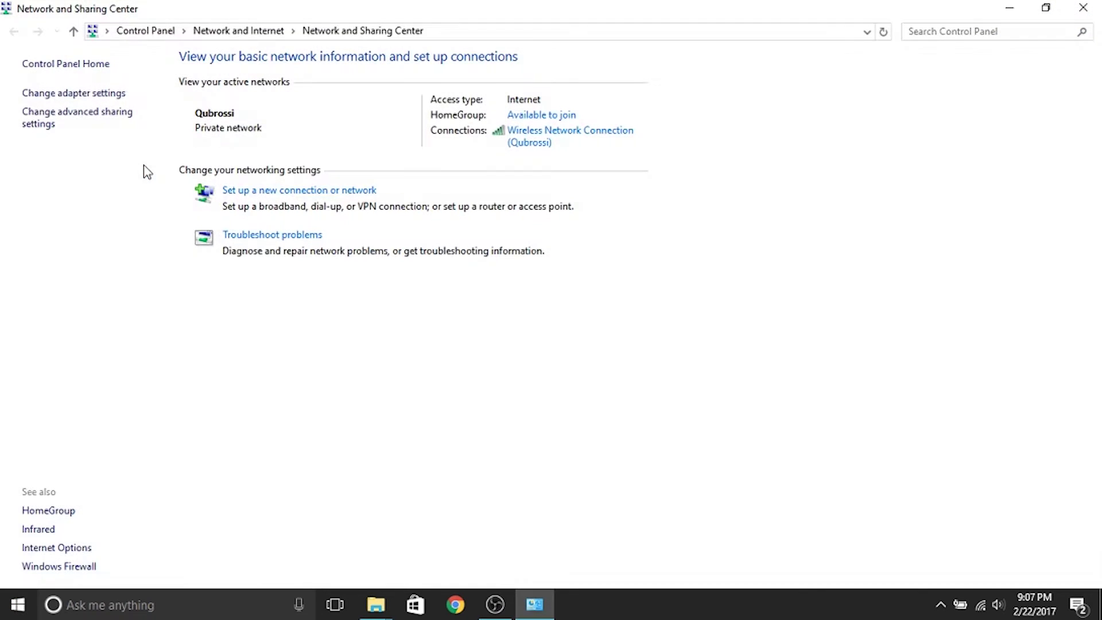
pyautogui.click(92, 126)
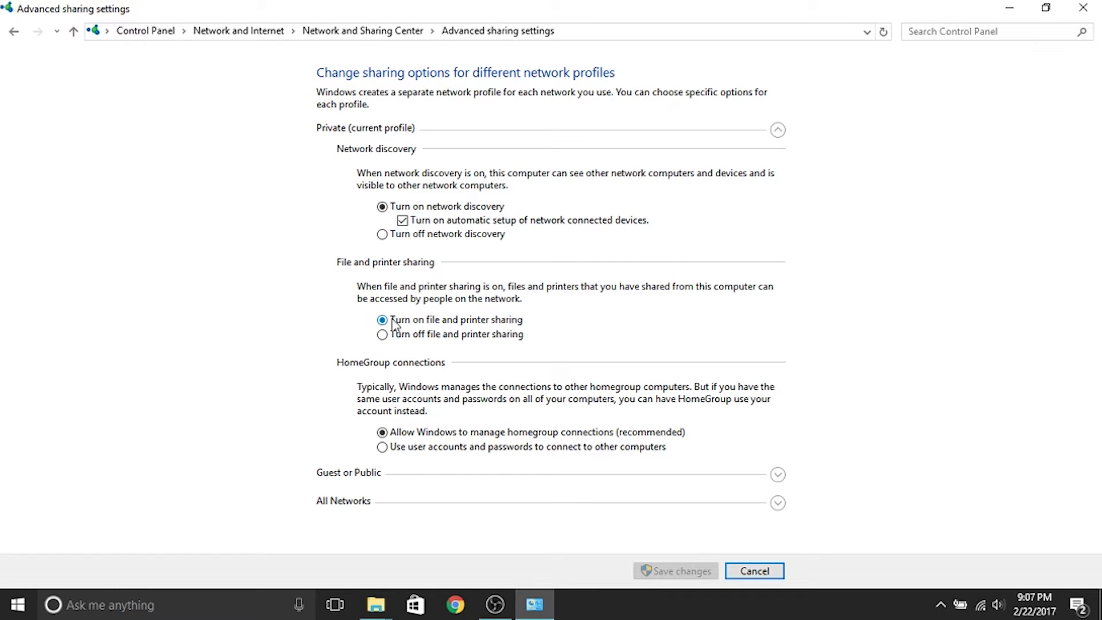
pyautogui.click(417, 319)
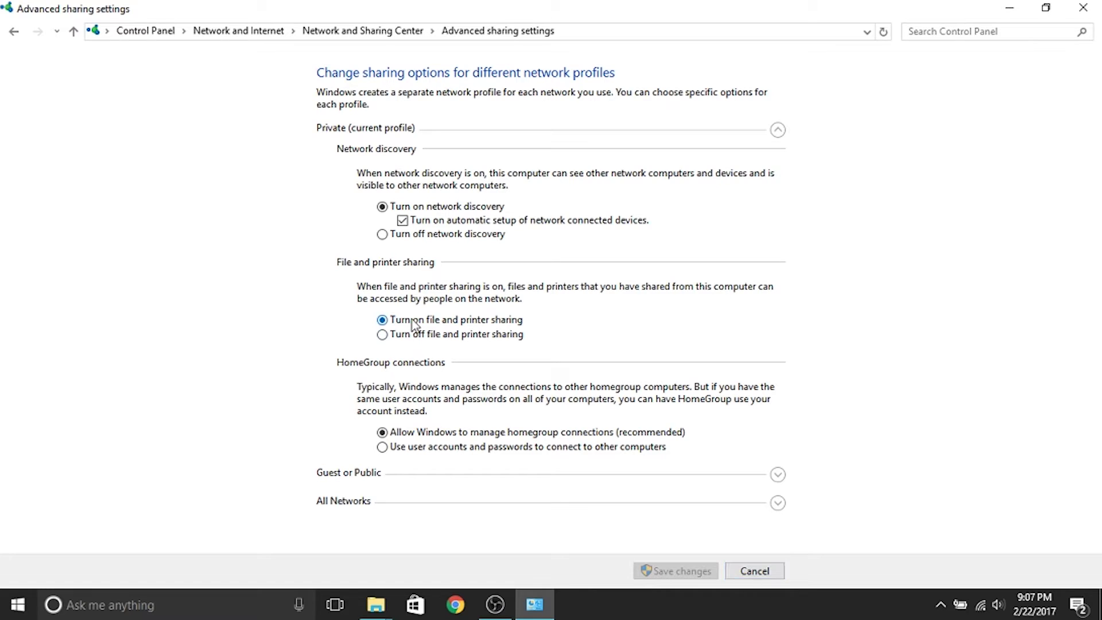
pyautogui.click(775, 571)
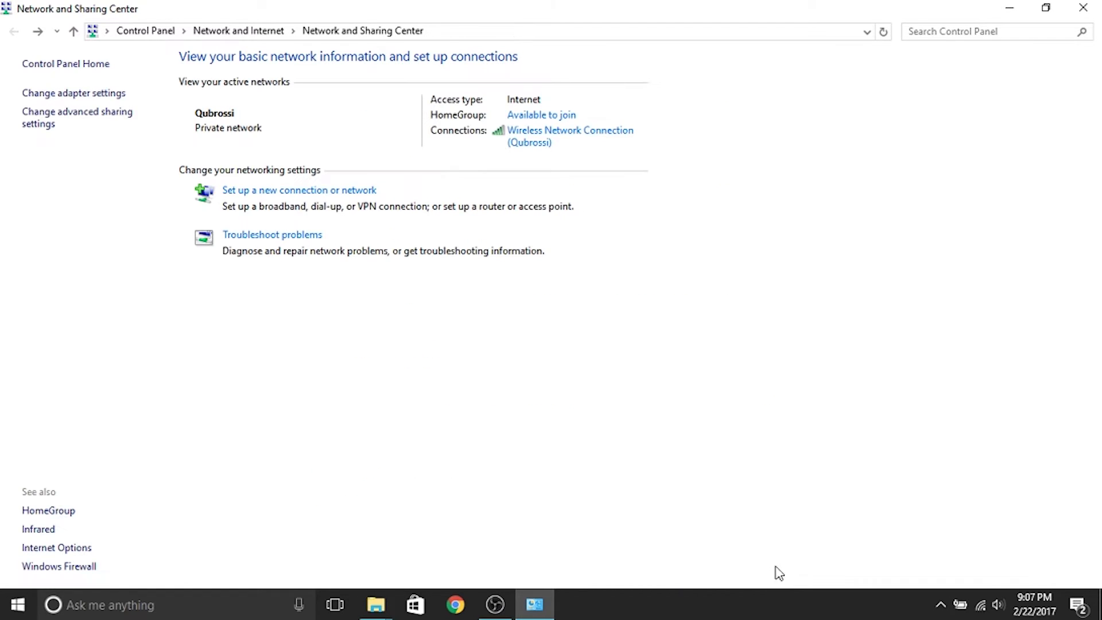
pyautogui.click(1083, 8)
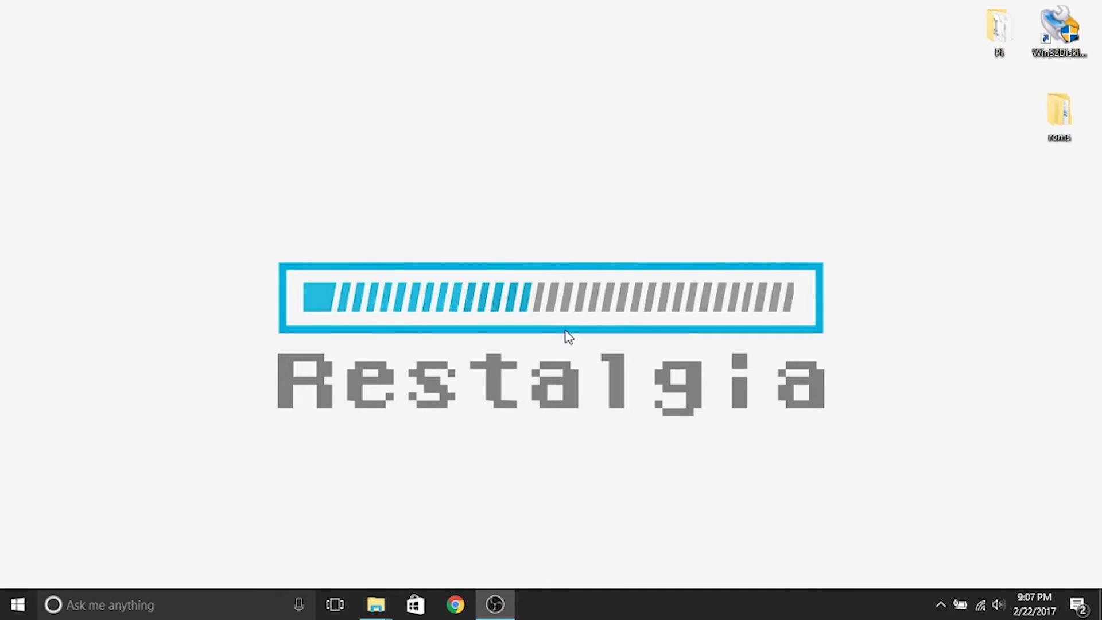
# Run \\retropie from the Windows search to open the network share, and move its window fully into view
pyautogui.click(18, 605)
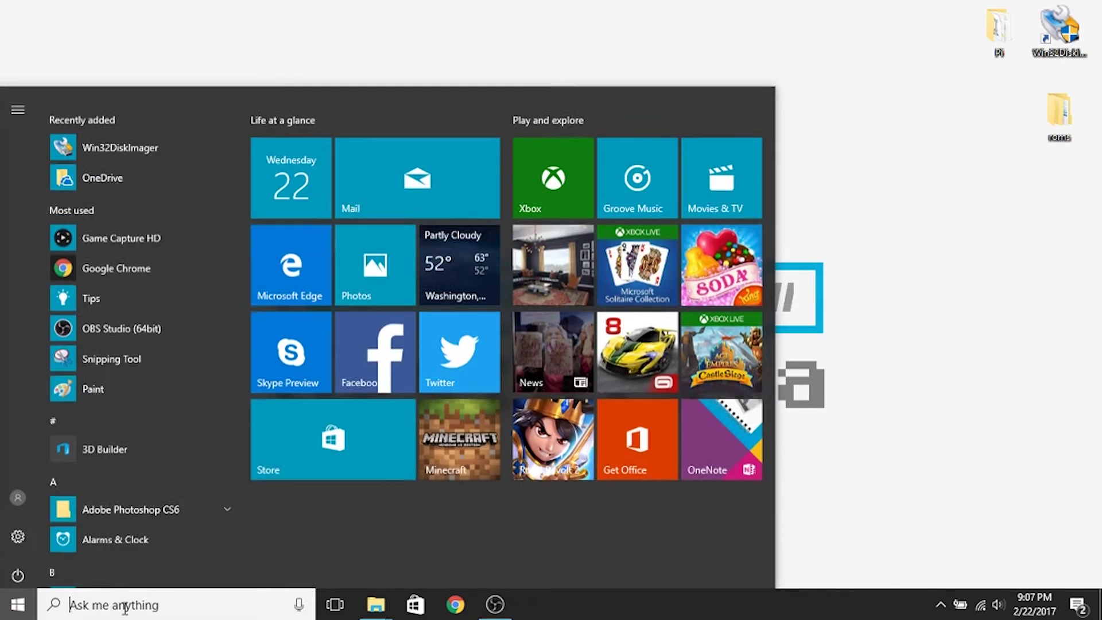
pyautogui.click(128, 606)
pyautogui.write('\\\\retropie')
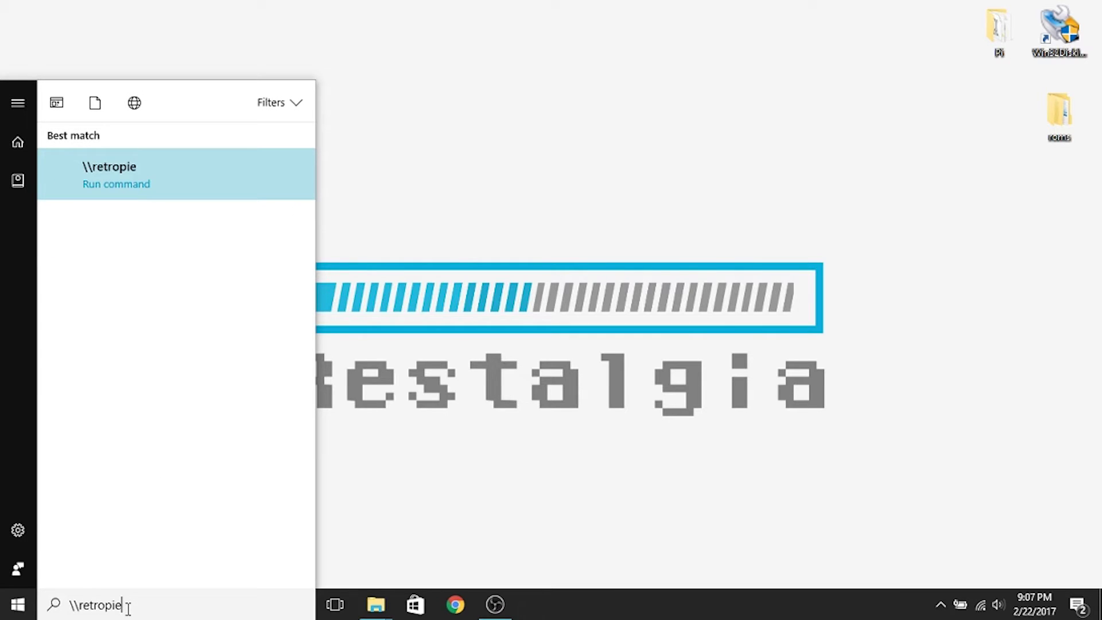
pyautogui.press('Return')
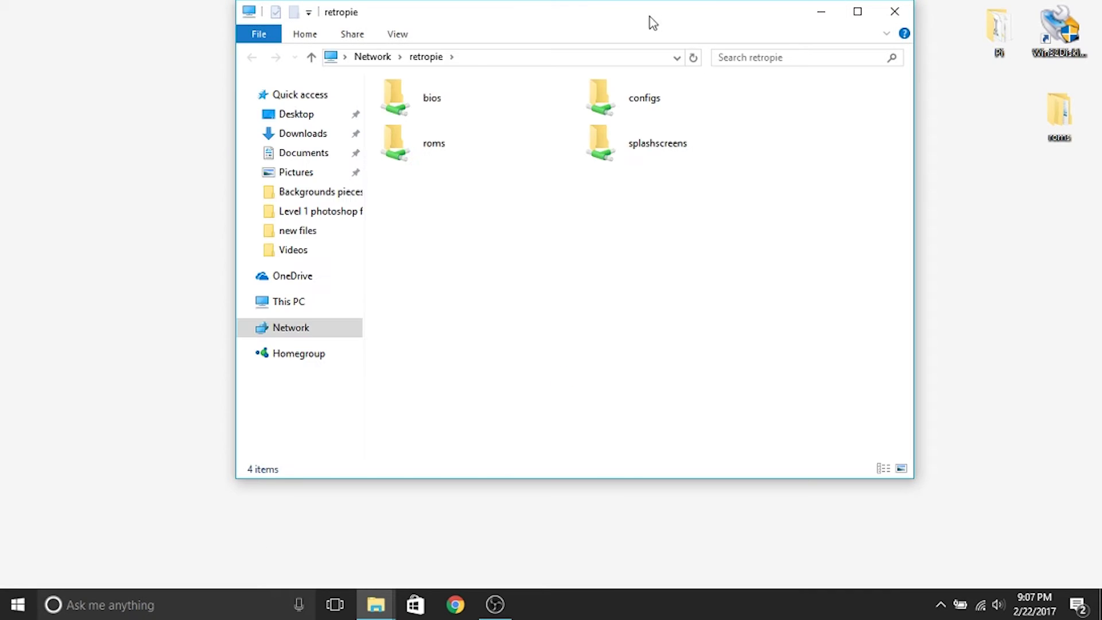
pyautogui.moveTo(650, 18); pyautogui.dragTo(580, 56)
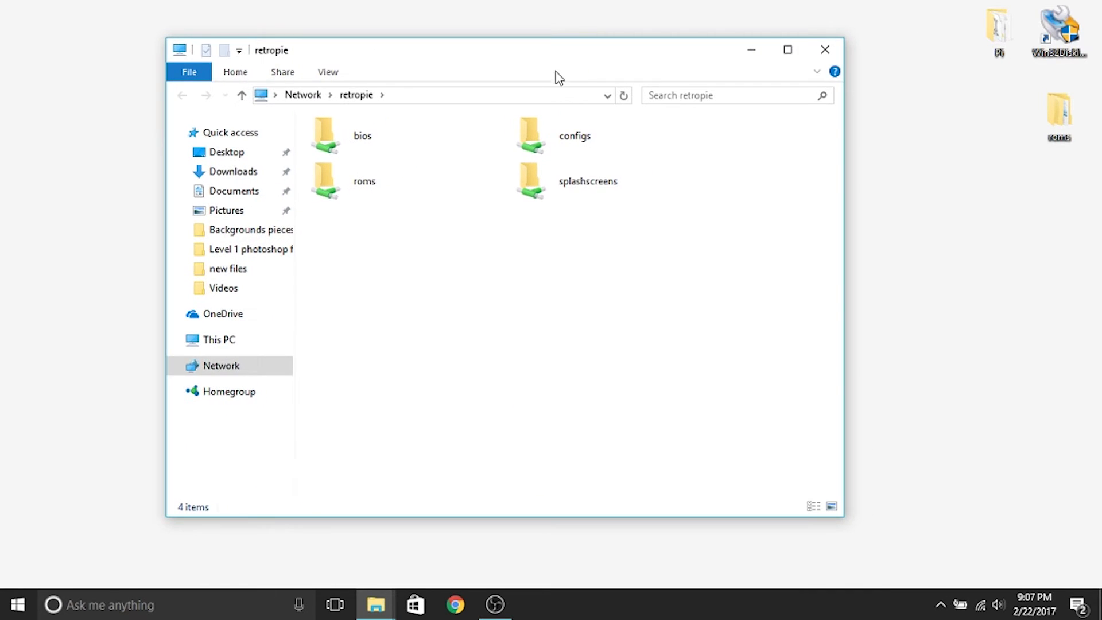
# Go over the bios, configs, roms and splashscreens folders on the retropie share and open roms
pyautogui.click(374, 152)
pyautogui.click(603, 153)
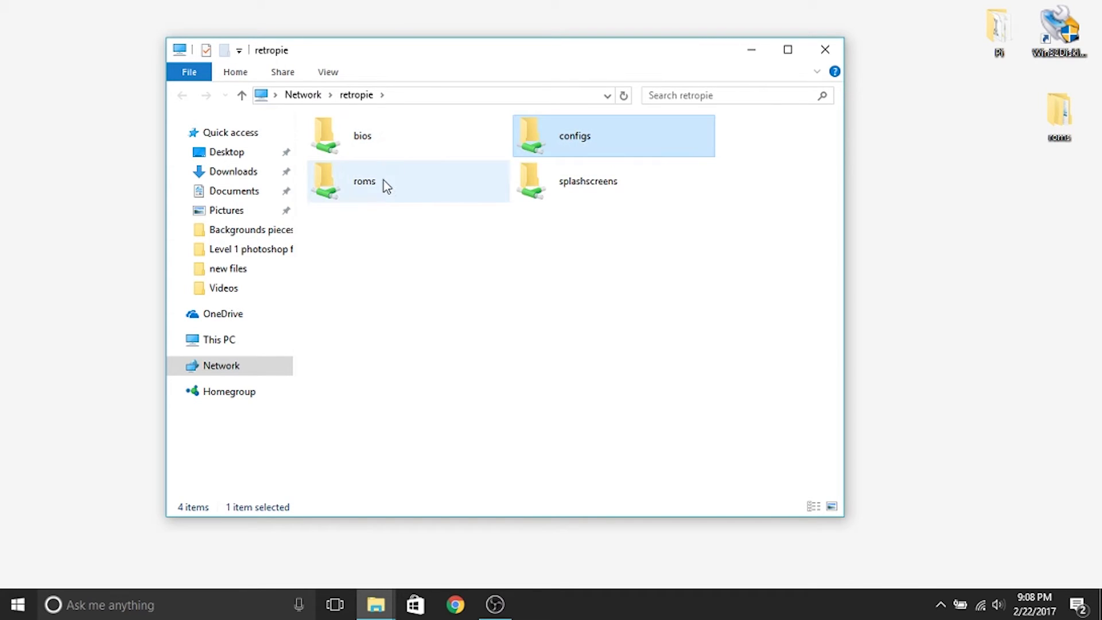
pyautogui.click(384, 180)
pyautogui.click(611, 184)
pyautogui.click(413, 229)
pyautogui.click(377, 197)
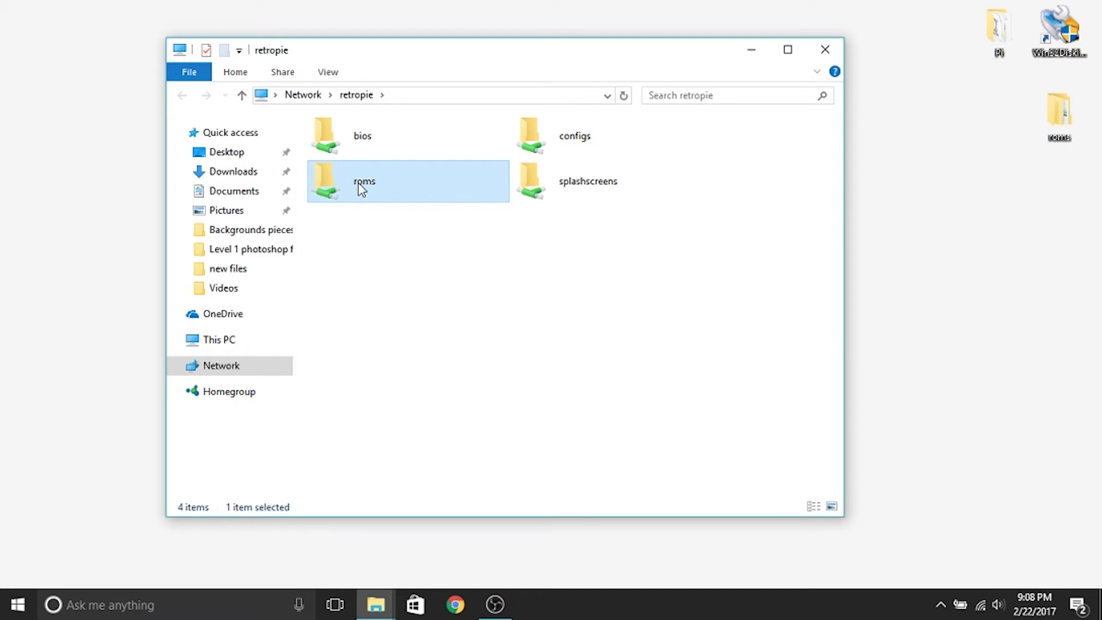
pyautogui.doubleClick(366, 182)
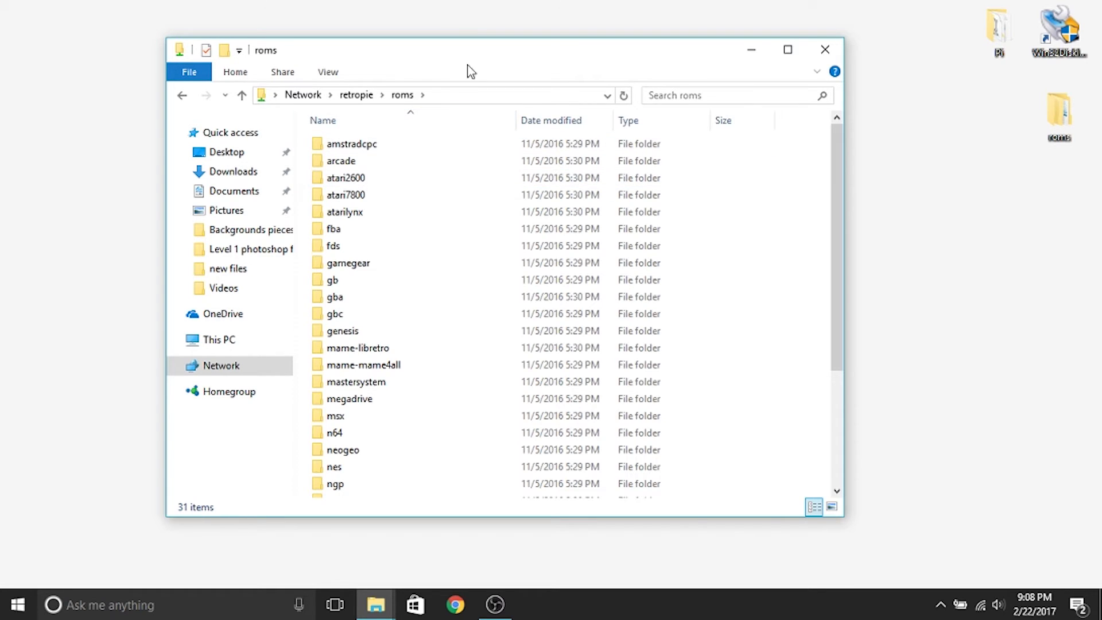
# Place the retropie share's roms folder on one half of the screen and the local roms folder beside it
pyautogui.moveTo(487, 62); pyautogui.dragTo(5, 85)
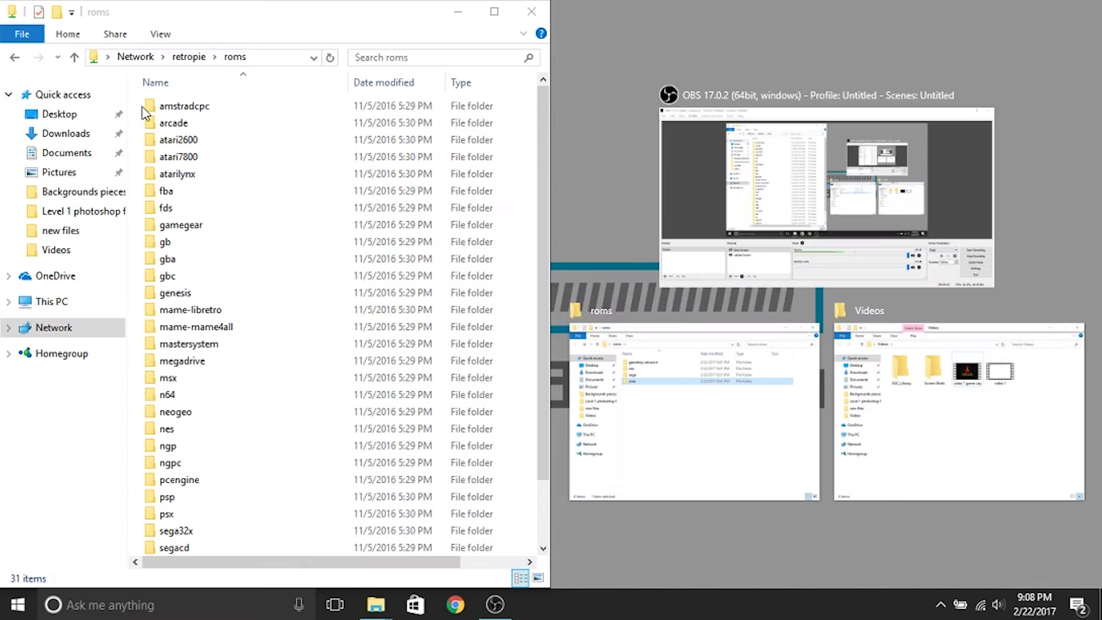
pyautogui.click(755, 373)
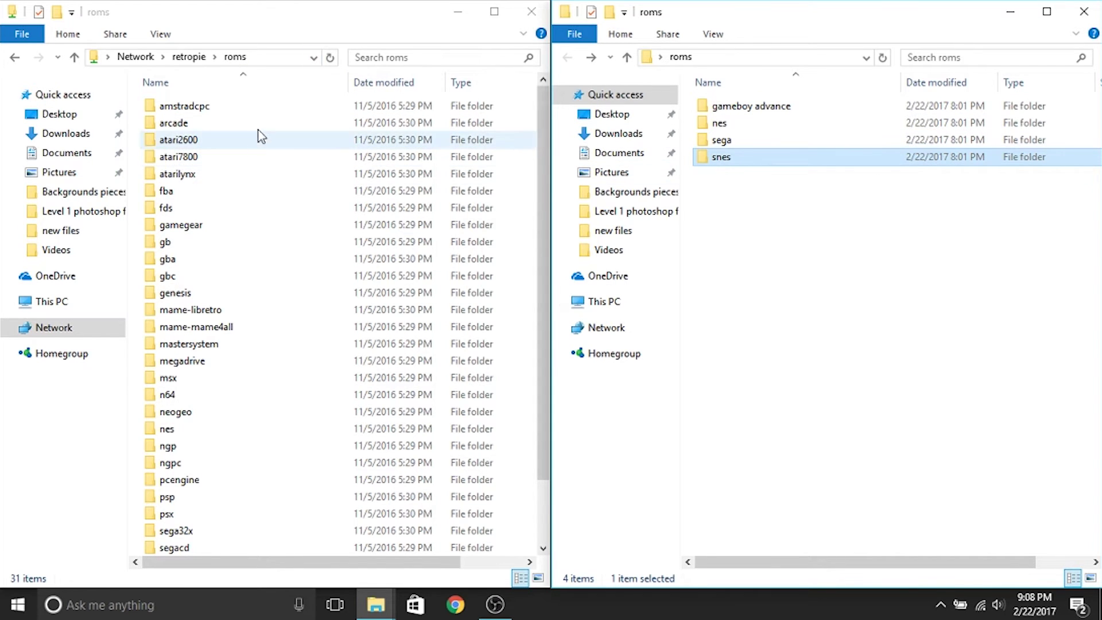
# Copy all the .gba files from the local gameboy advance folder into the gba folder of the retropie roms share
pyautogui.scroll(-2, 208, 195)
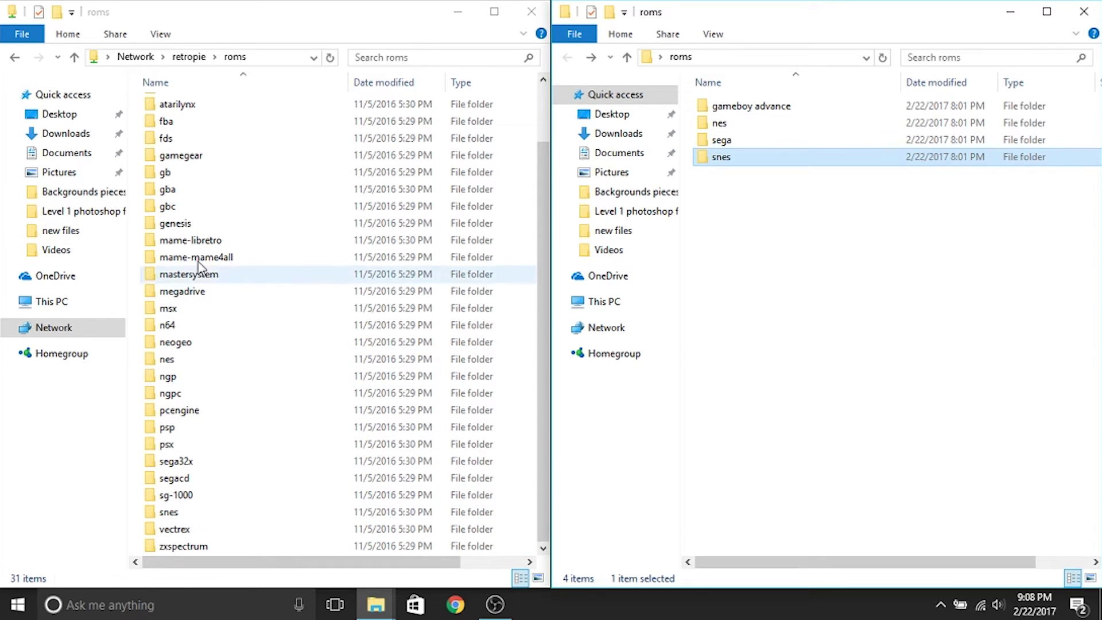
pyautogui.scroll(2, 198, 241)
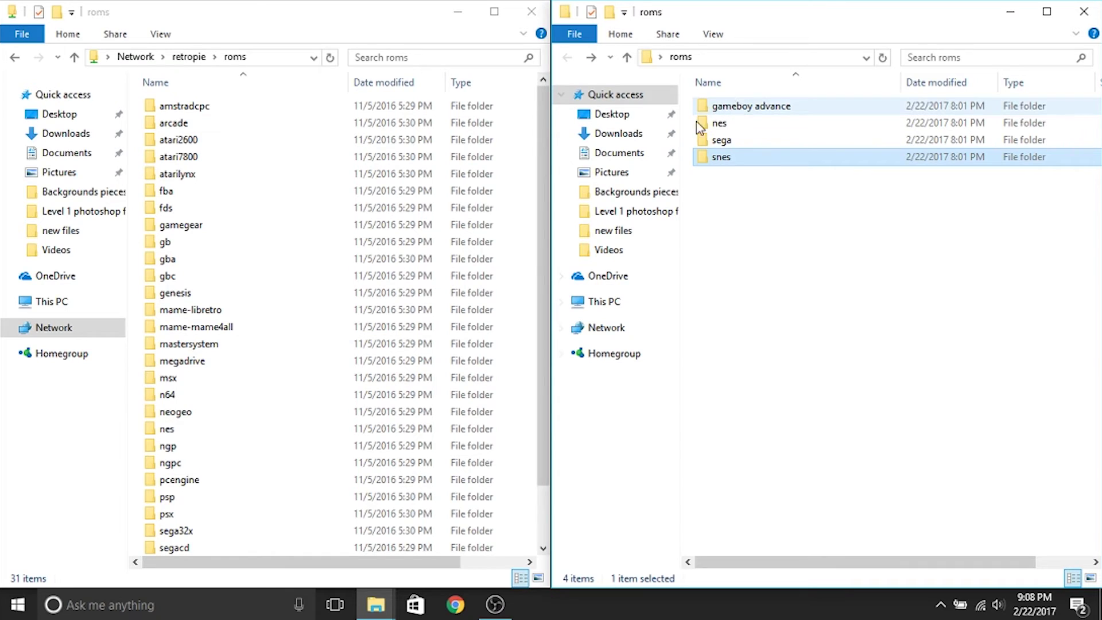
pyautogui.doubleClick(184, 263)
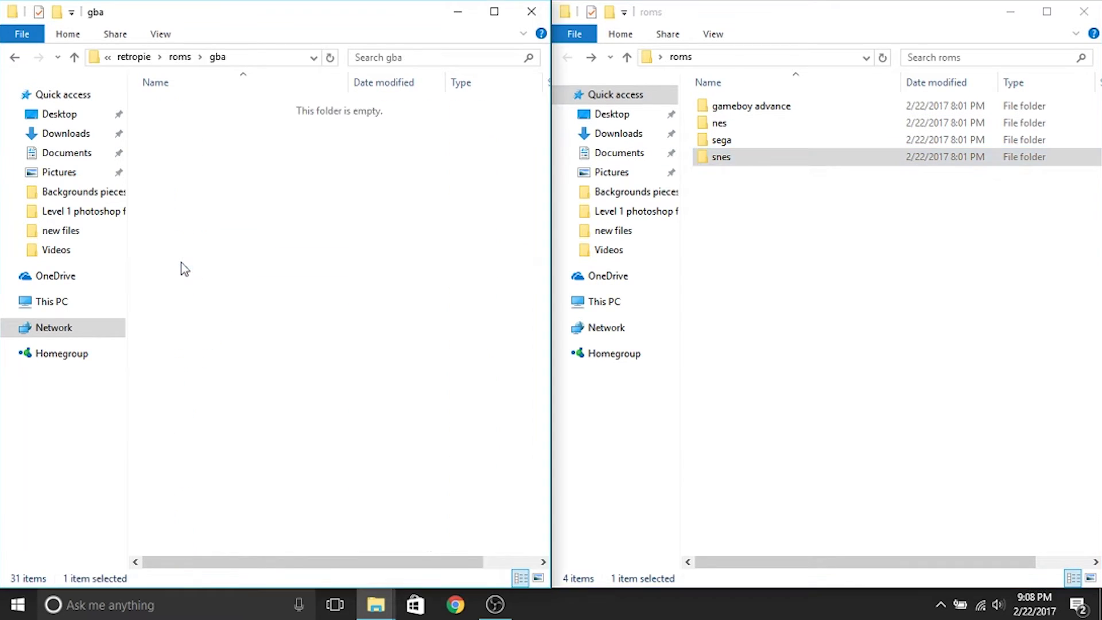
pyautogui.doubleClick(745, 107)
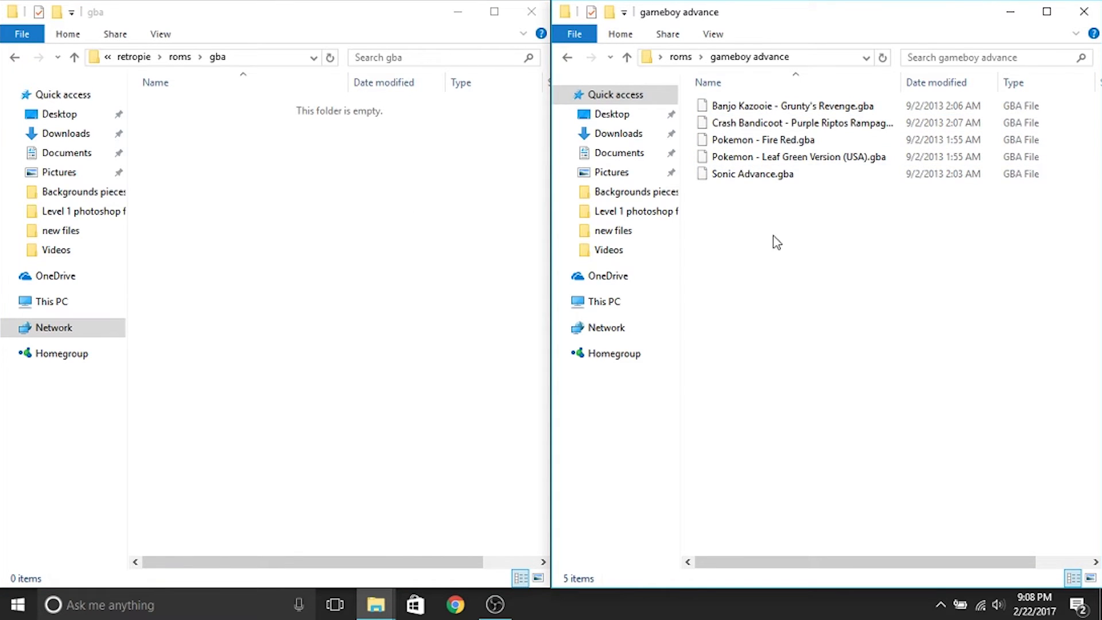
pyautogui.moveTo(775, 241); pyautogui.dragTo(698, 71)
pyautogui.moveTo(716, 122); pyautogui.dragTo(384, 224)
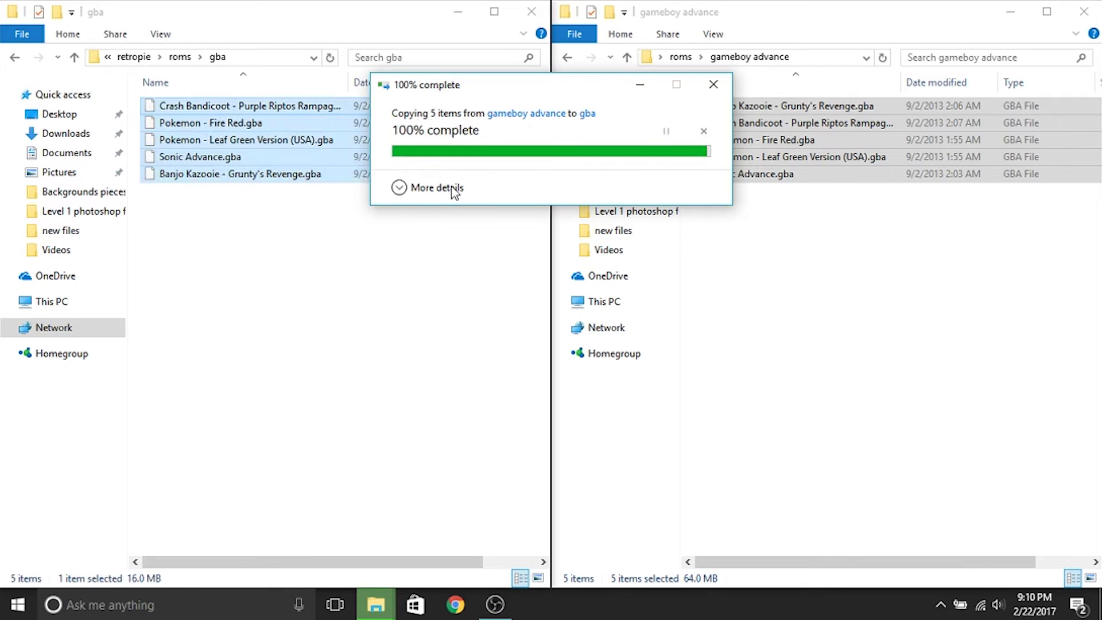
pyautogui.click(403, 252)
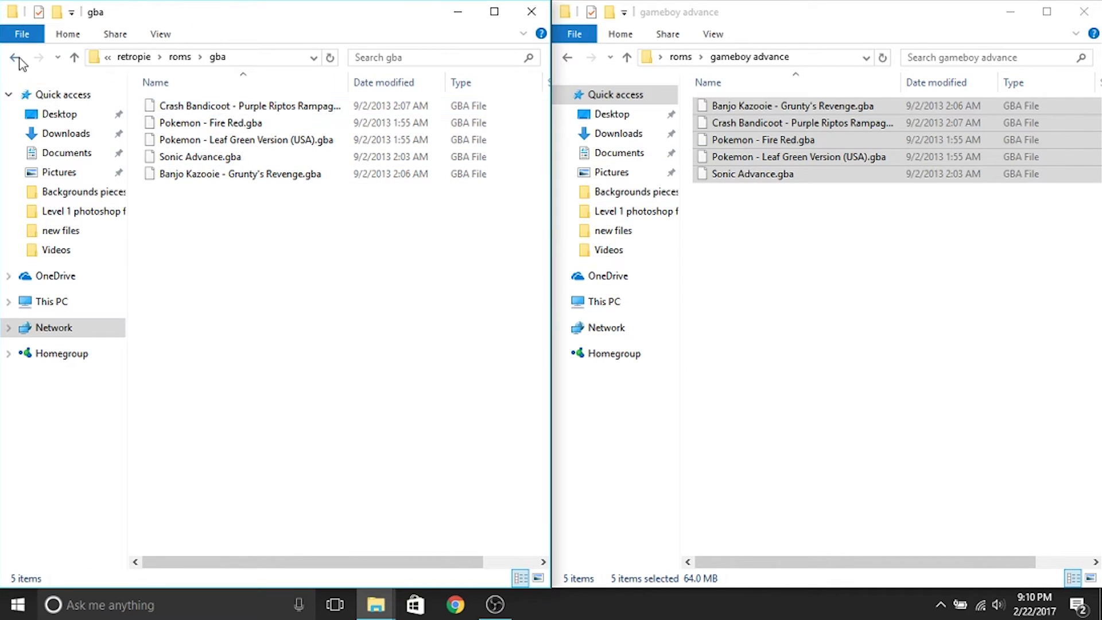
# Return to both roms folders and copy all the .nes files from the local nes folder into the retropie nes folder
pyautogui.click(13, 58)
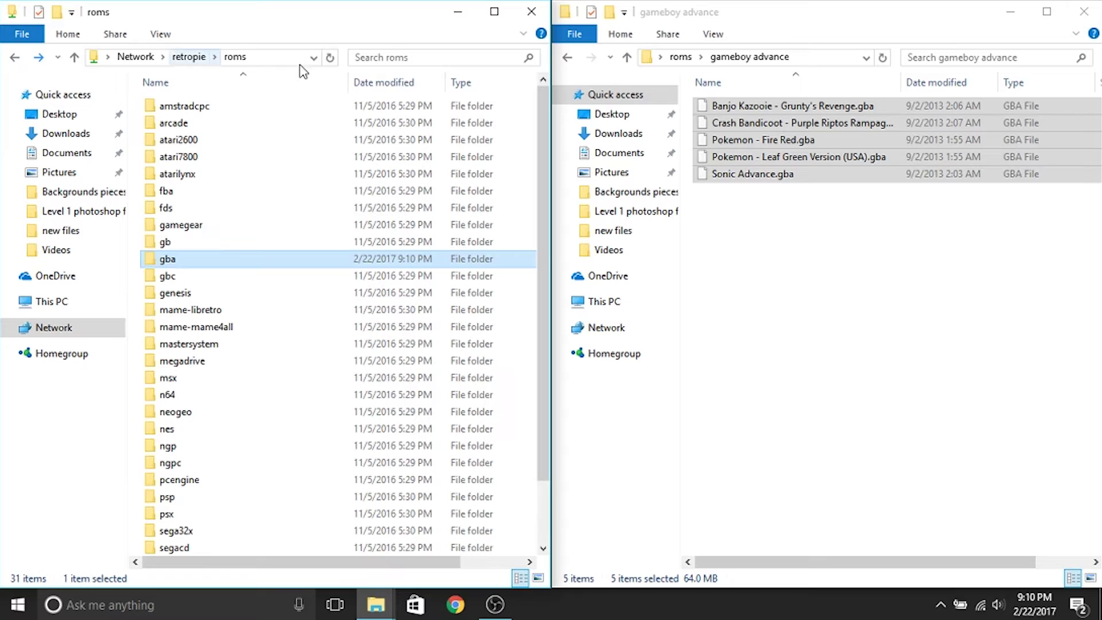
pyautogui.click(567, 57)
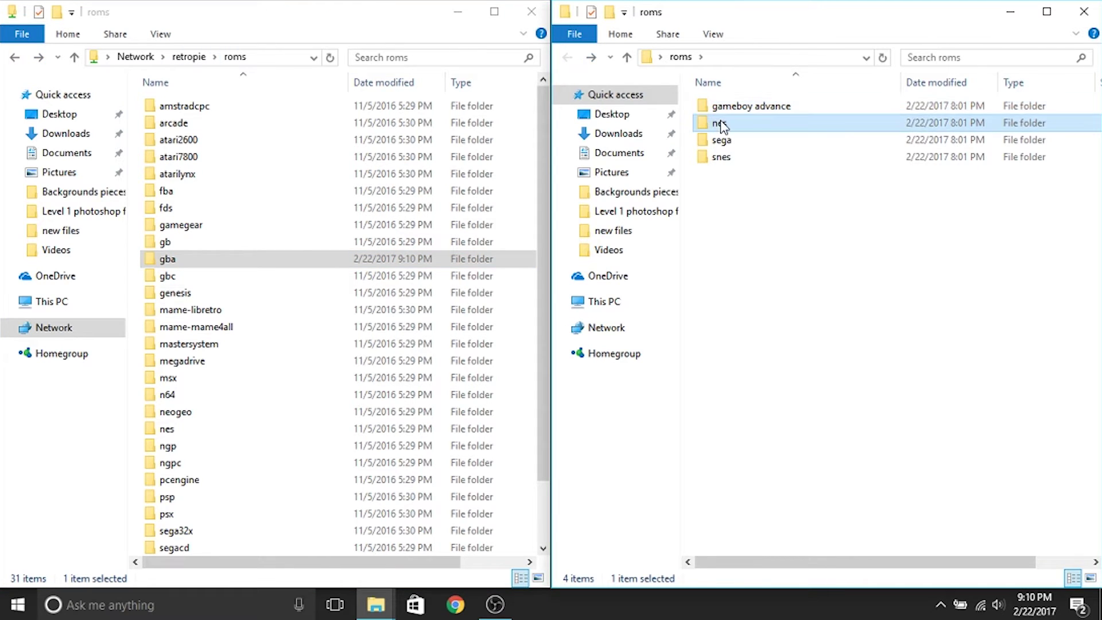
pyautogui.doubleClick(719, 122)
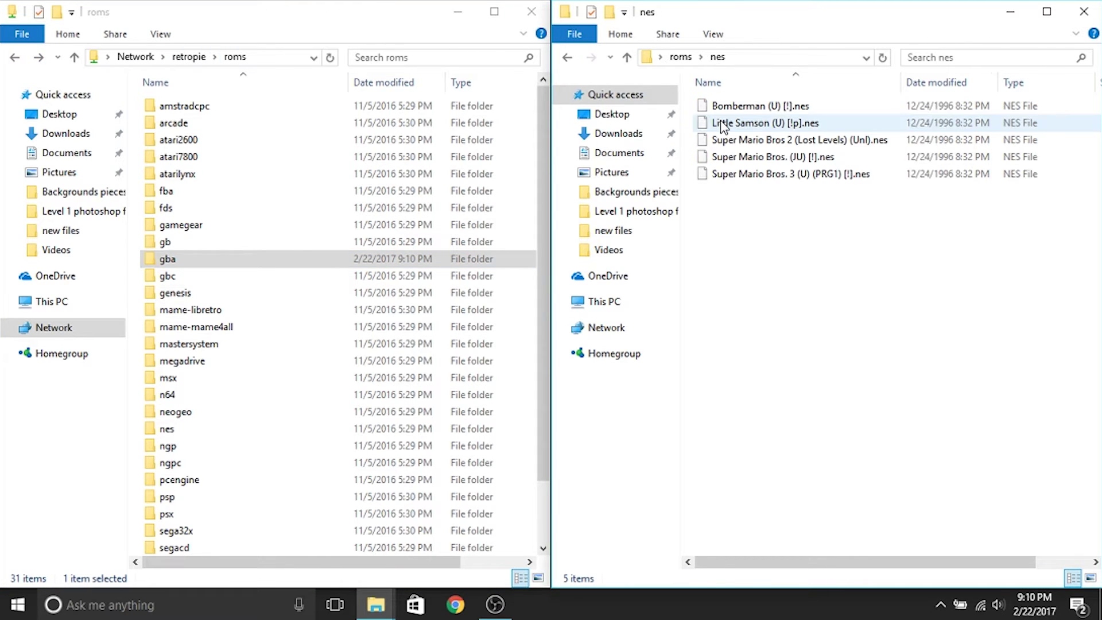
pyautogui.doubleClick(214, 429)
pyautogui.moveTo(766, 264); pyautogui.dragTo(751, 25)
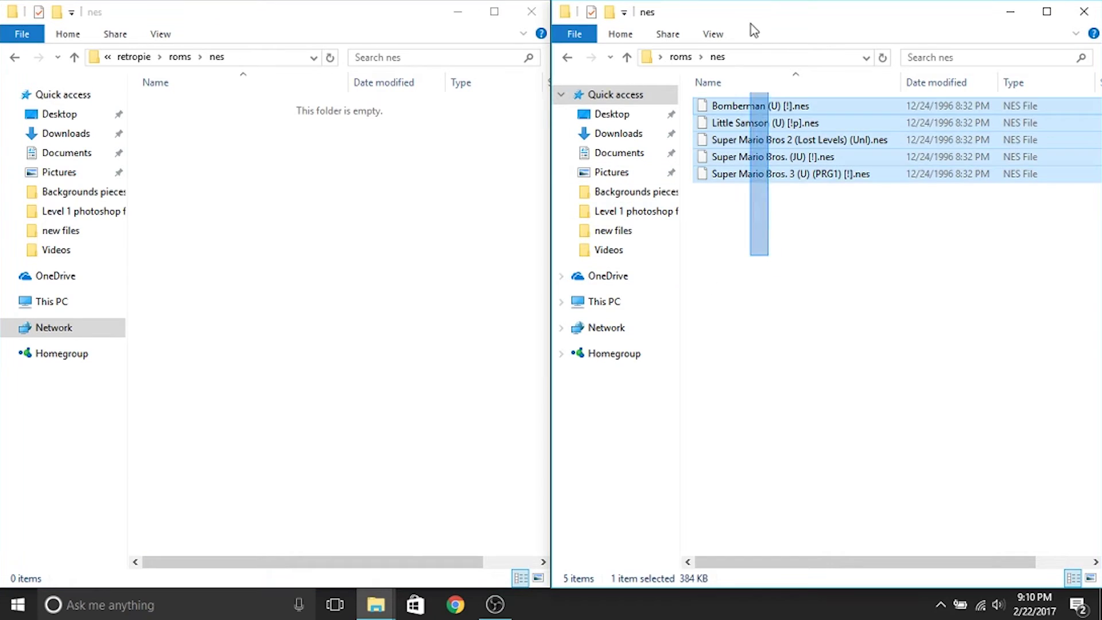
pyautogui.moveTo(746, 140); pyautogui.dragTo(315, 261)
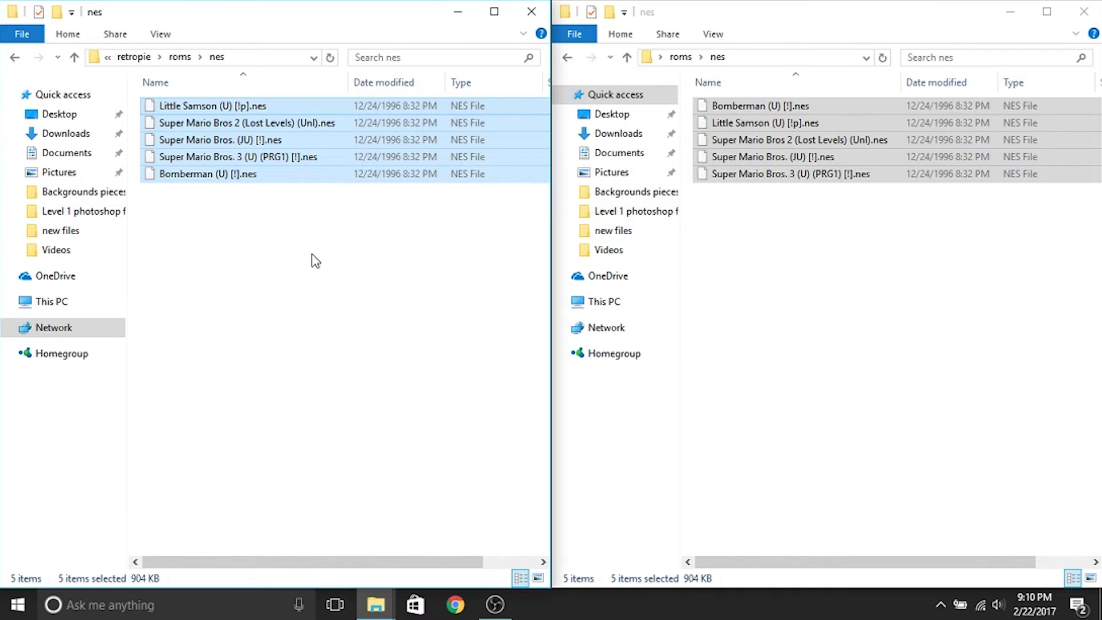
# Return to both roms folders and copy all the .bin files from the local sega folder into the retropie genesis folder
pyautogui.click(15, 57)
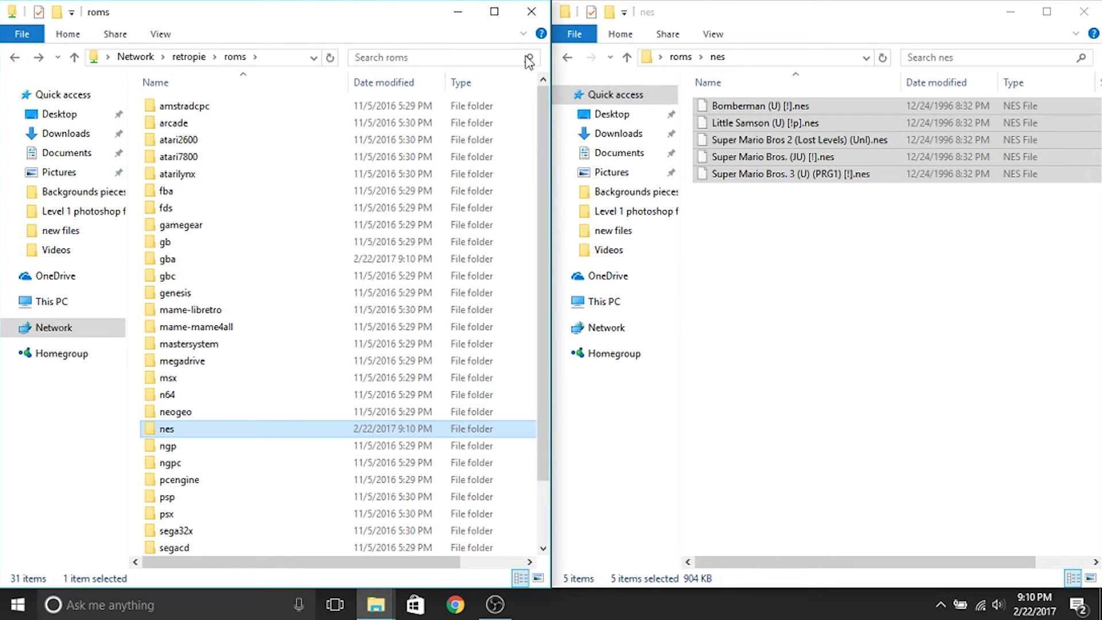
pyautogui.click(565, 61)
pyautogui.click(566, 60)
pyautogui.doubleClick(733, 140)
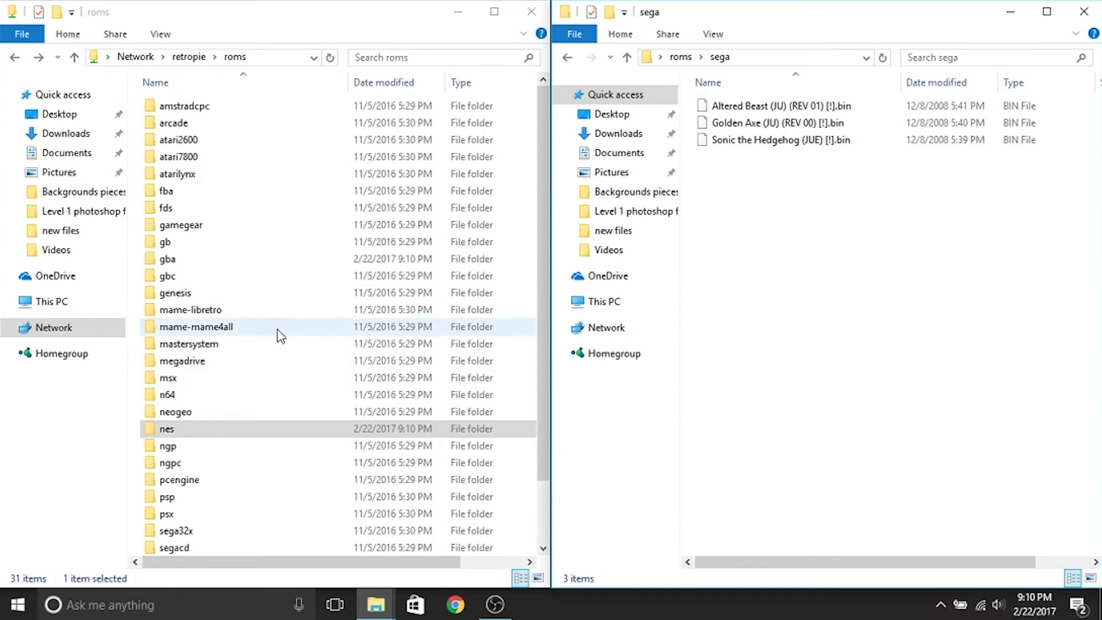
pyautogui.doubleClick(201, 293)
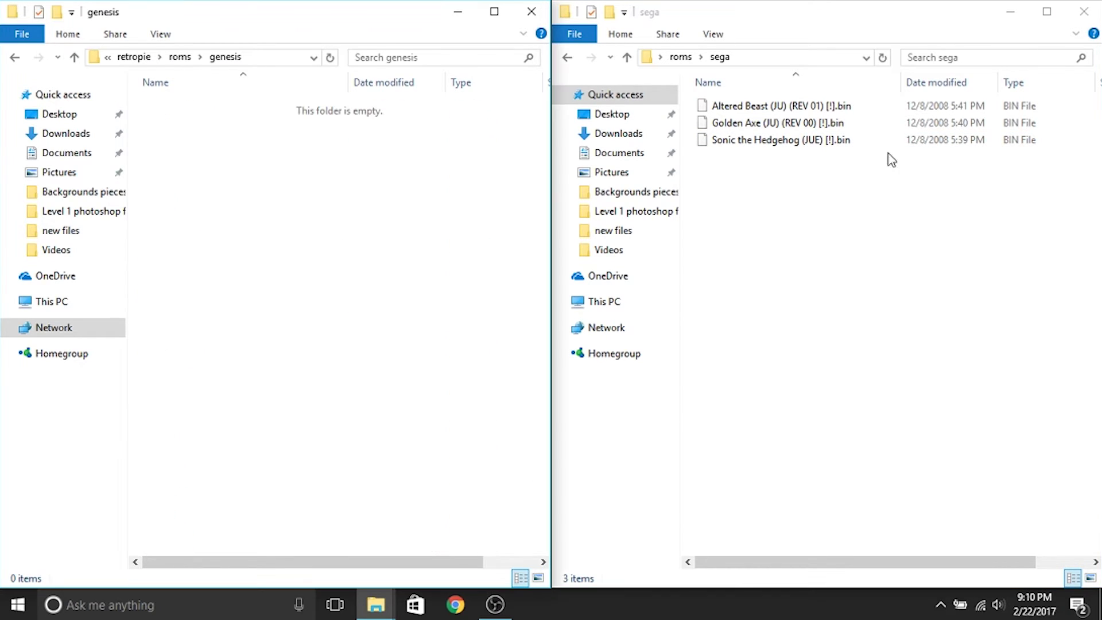
pyautogui.moveTo(785, 225); pyautogui.dragTo(288, 233)
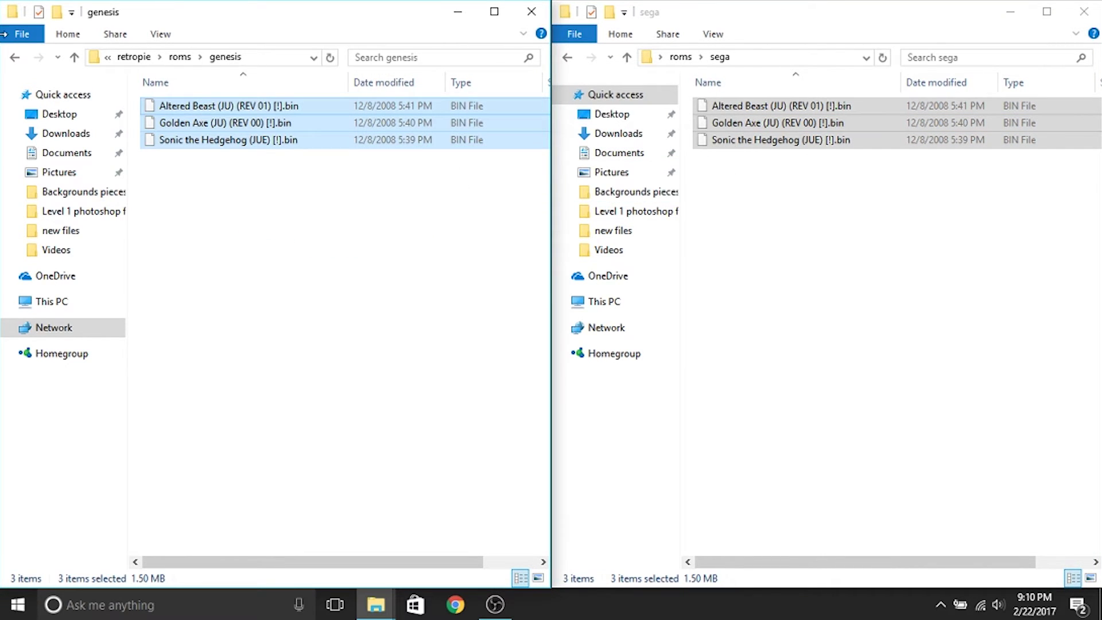
# Return to both roms folders and copy all the .smc files from the local snes folder into the retropie snes folder
pyautogui.click(14, 60)
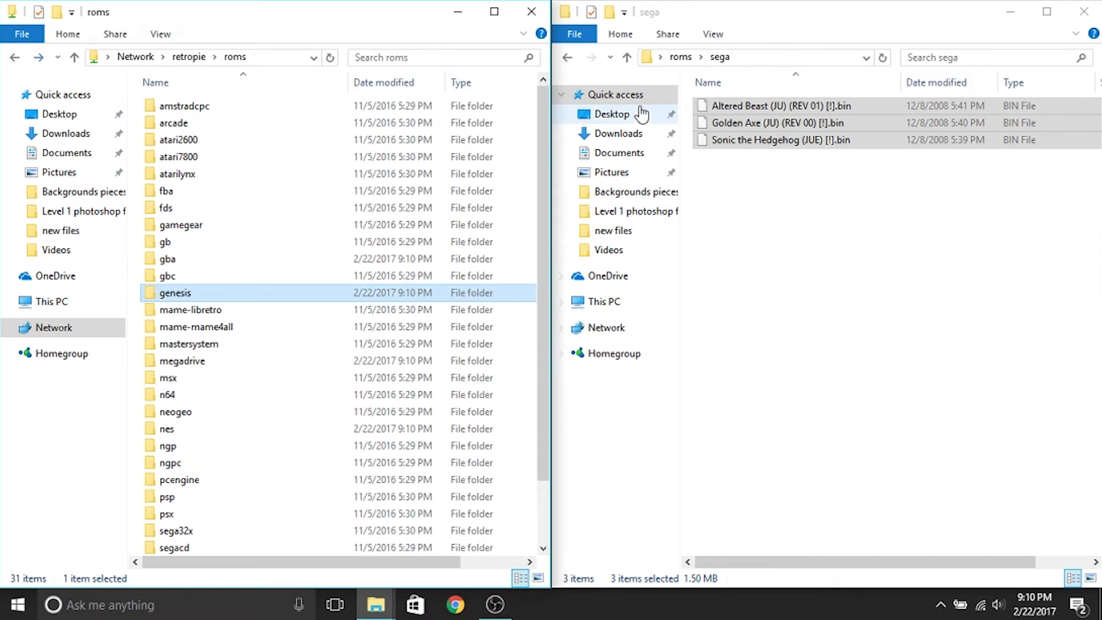
pyautogui.click(571, 58)
pyautogui.doubleClick(738, 158)
pyautogui.moveTo(746, 230); pyautogui.dragTo(735, 103)
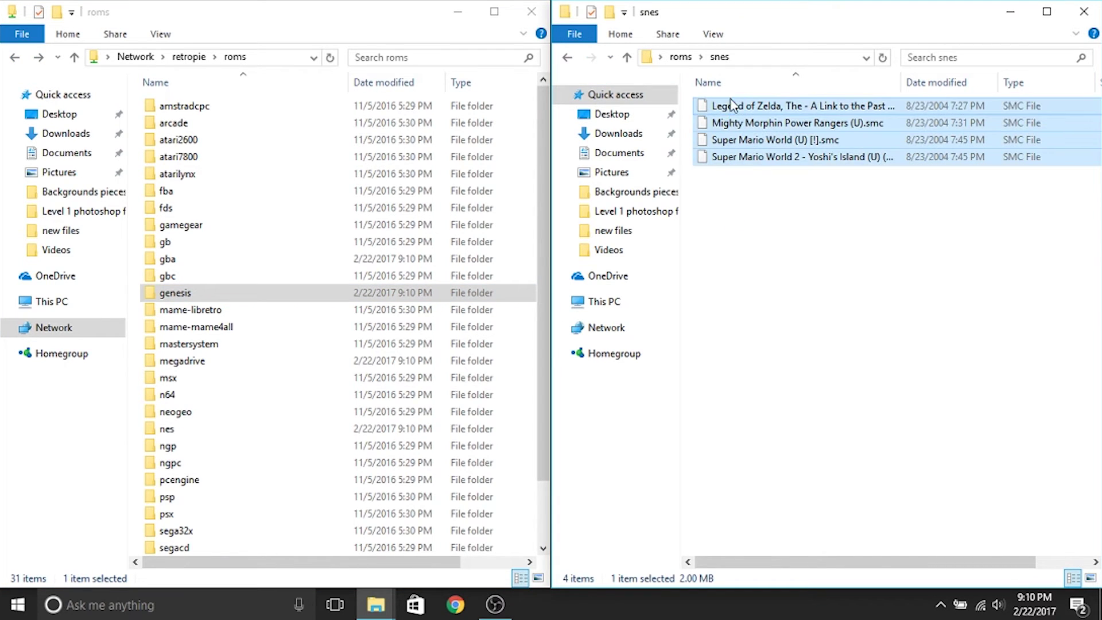
pyautogui.click(192, 515)
pyautogui.scroll(-2, 192, 516)
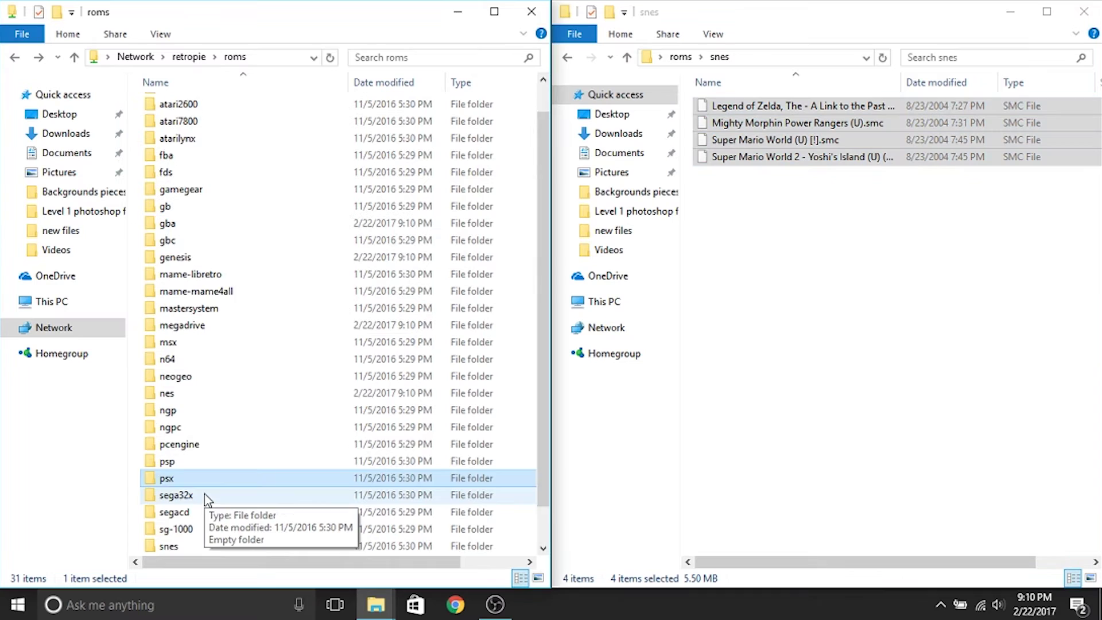
pyautogui.click(178, 513)
pyautogui.doubleClick(178, 512)
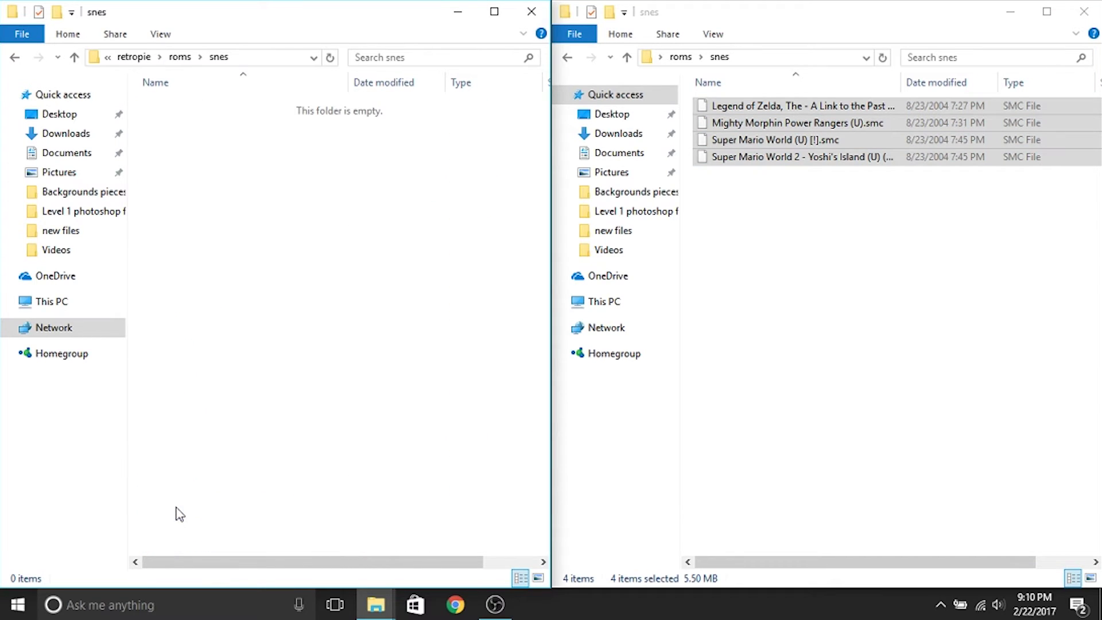
pyautogui.moveTo(781, 205); pyautogui.dragTo(222, 233)
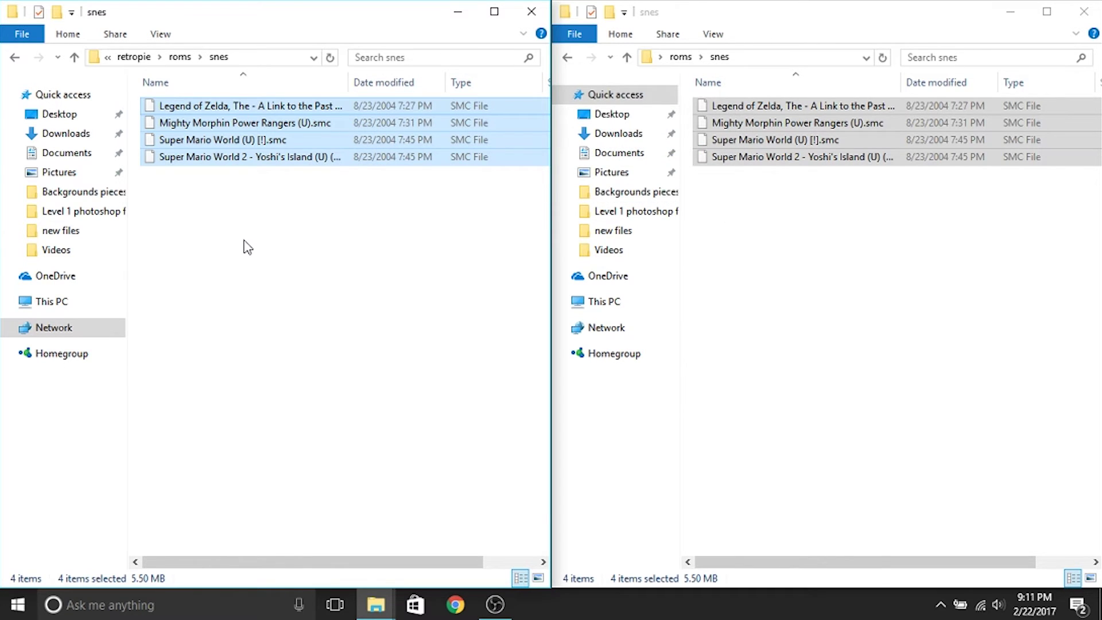
# Close the local snes folder window and move the retropie snes window away from the screen edge
pyautogui.click(748, 15)
pyautogui.click(888, 234)
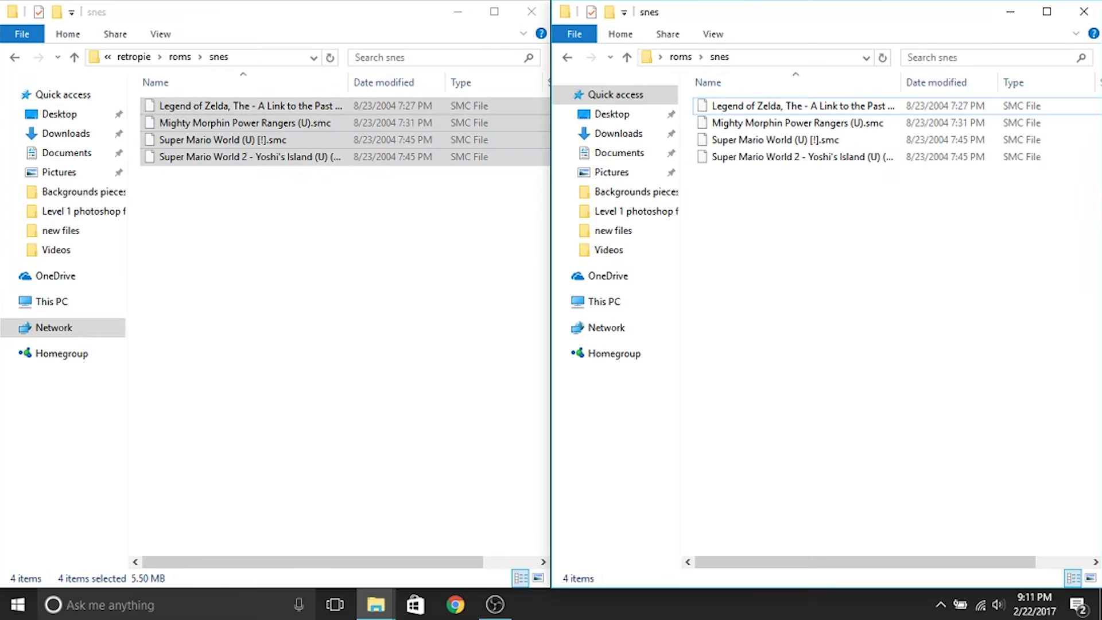
pyautogui.click(1084, 12)
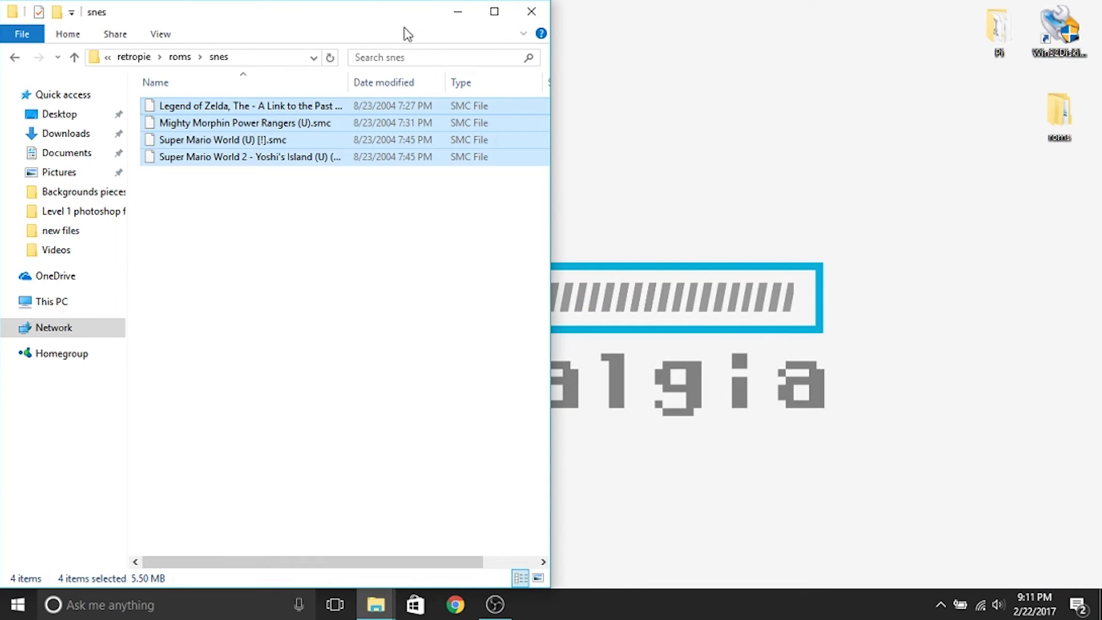
pyautogui.moveTo(367, 21); pyautogui.dragTo(715, 69)
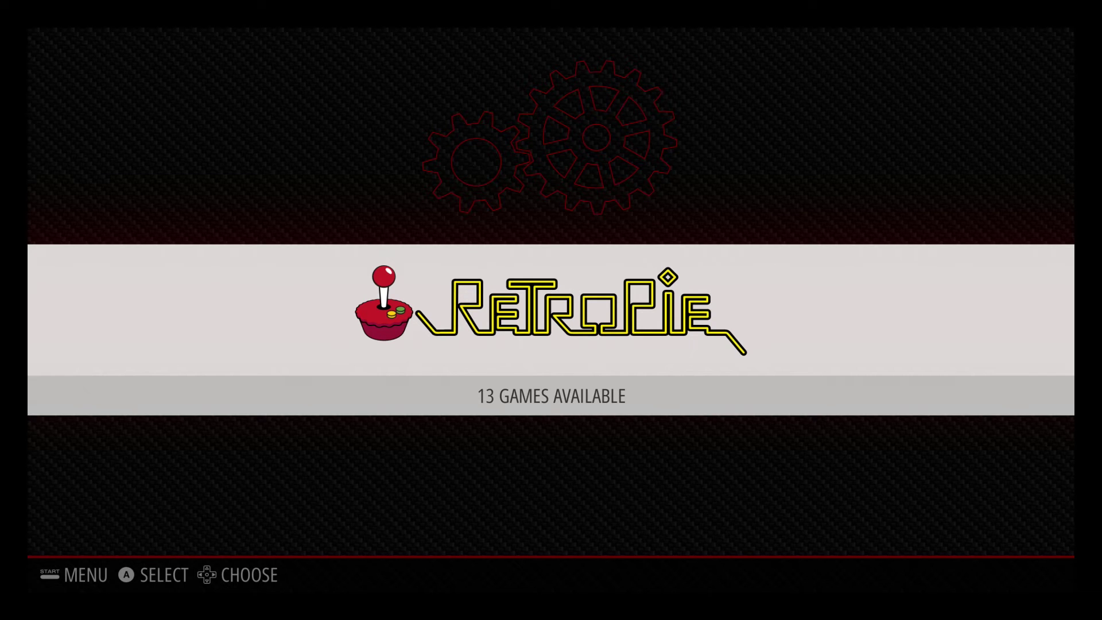
# On the RetroPie, open ES Themes from the RetroPie configuration list and accept the notice about running many systems
pyautogui.press('Return')
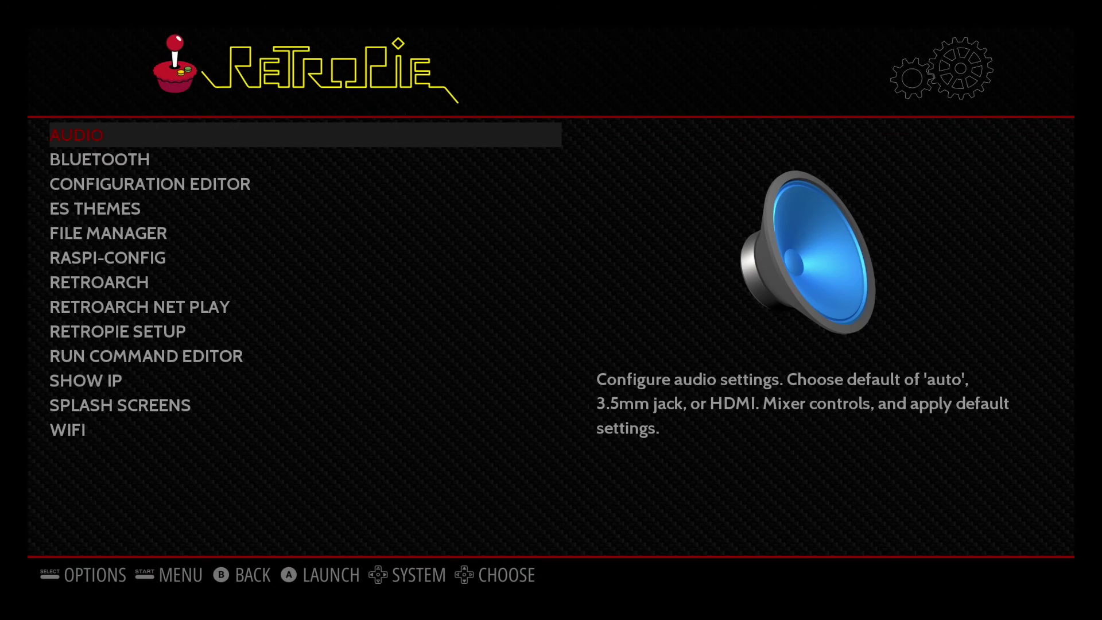
pyautogui.press('Down')
pyautogui.press('Down')
pyautogui.press('Down')
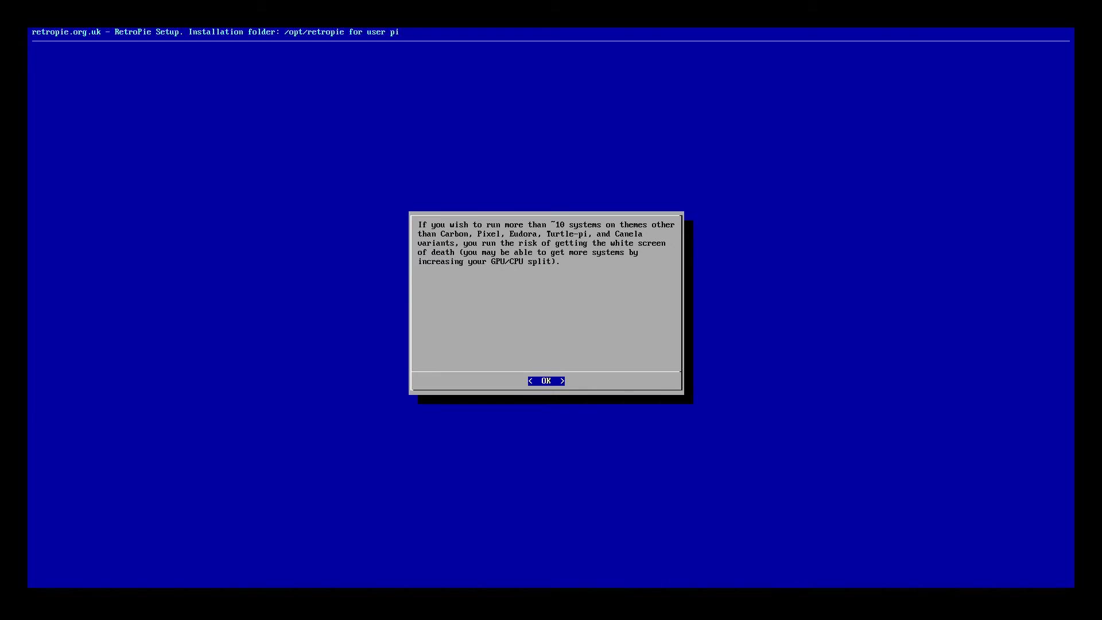
pyautogui.press('Return')
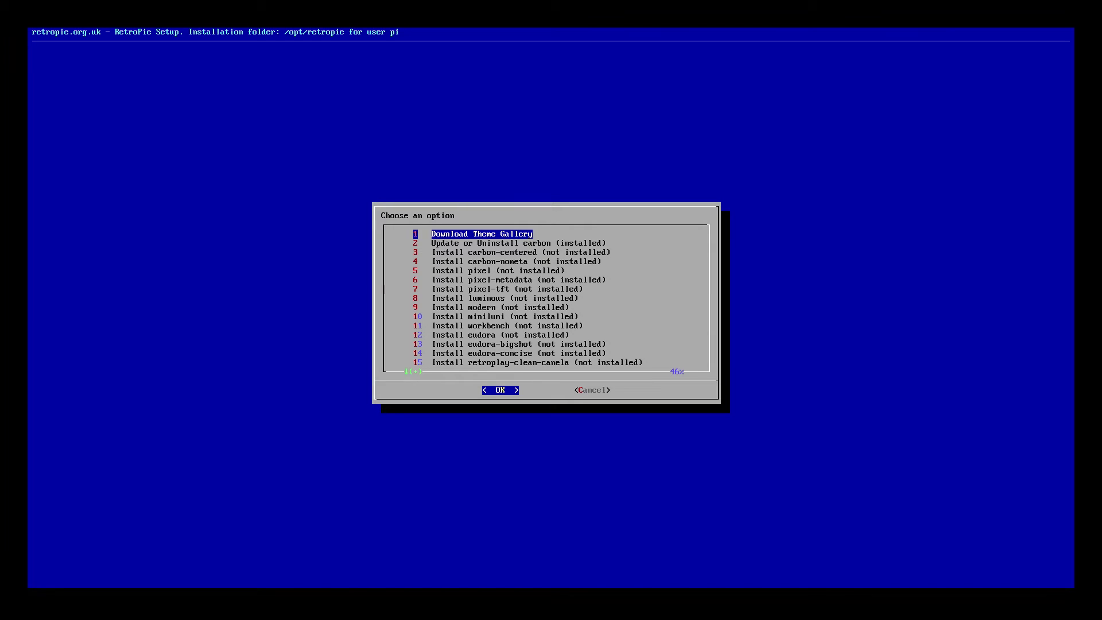
# Look through the whole list of themes that can be installed, down past nbba and back up
pyautogui.press('Down')
pyautogui.press('Down')
pyautogui.press('Down')
pyautogui.press('Down')
pyautogui.press('Down')
pyautogui.press('Down')
pyautogui.press('Down')
pyautogui.press('Down')
pyautogui.press('Down')
pyautogui.press('Down')
pyautogui.press('Down')
pyautogui.press('Down')
pyautogui.press('Down')
pyautogui.press('Down')
pyautogui.press('Down')
pyautogui.press('Down')
pyautogui.press('Down')
pyautogui.press('Down')
pyautogui.press('Down')
pyautogui.press('Down')
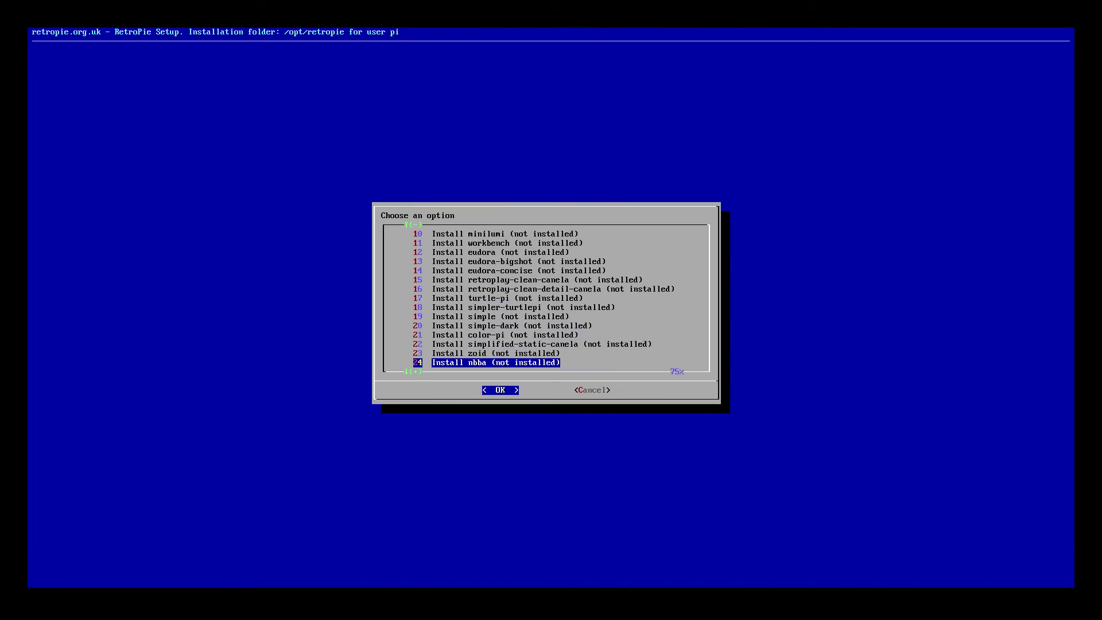
pyautogui.press('Down')
pyautogui.press('Down')
pyautogui.press('Down')
pyautogui.press('Down')
pyautogui.press('Down')
pyautogui.press('Up')
pyautogui.press('Up')
pyautogui.press('Up')
pyautogui.press('Up')
pyautogui.press('Up')
pyautogui.press('Up')
pyautogui.press('Up')
pyautogui.press('Up')
pyautogui.press('Up')
pyautogui.press('Up')
pyautogui.press('Up')
pyautogui.press('Up')
pyautogui.press('Up')
pyautogui.press('Up')
pyautogui.press('Up')
pyautogui.press('Up')
pyautogui.press('Up')
pyautogui.press('Up')
pyautogui.press('Up')
pyautogui.press('Up')
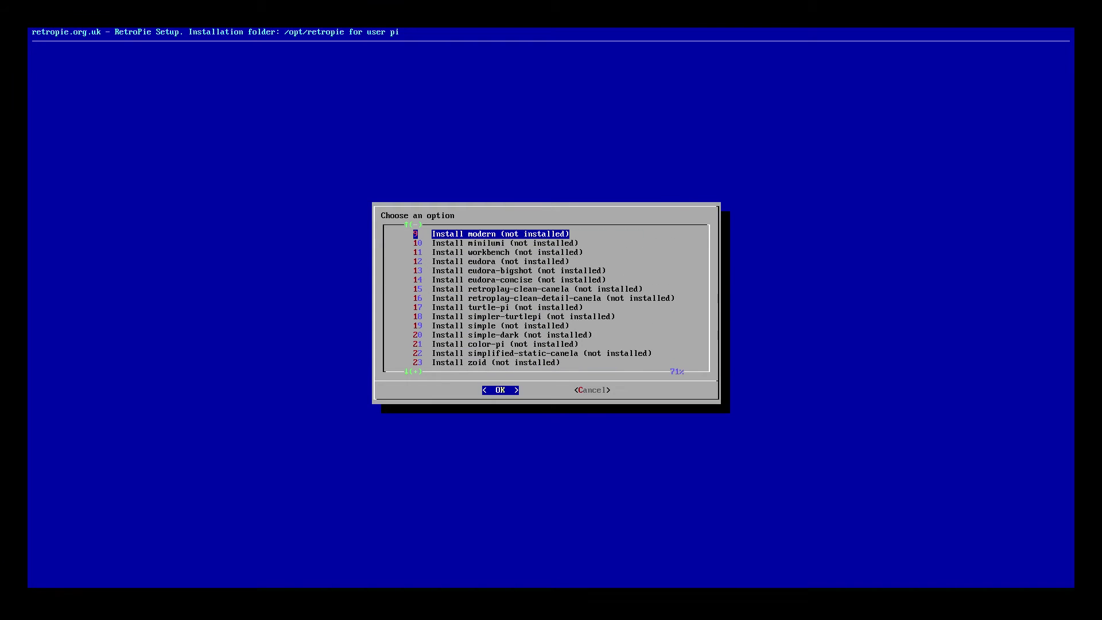
pyautogui.press('Up')
pyautogui.press('Up')
pyautogui.press('Up')
pyautogui.press('Up')
pyautogui.press('Up')
pyautogui.press('Up')
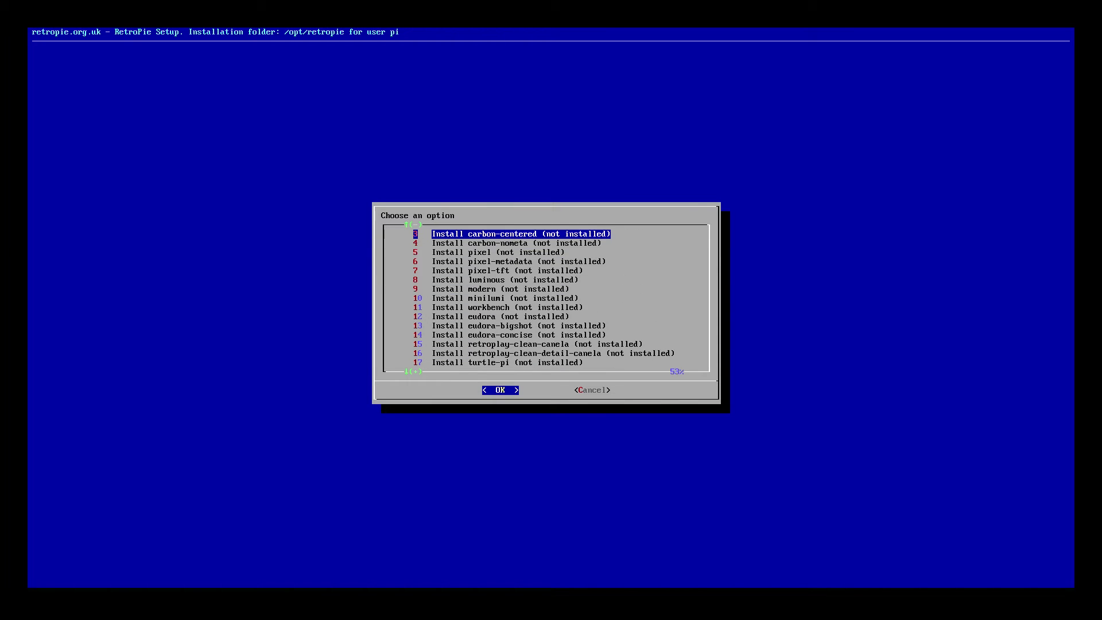
pyautogui.press('Up')
pyautogui.press('Up')
pyautogui.press('Down')
pyautogui.press('Down')
pyautogui.press('Down')
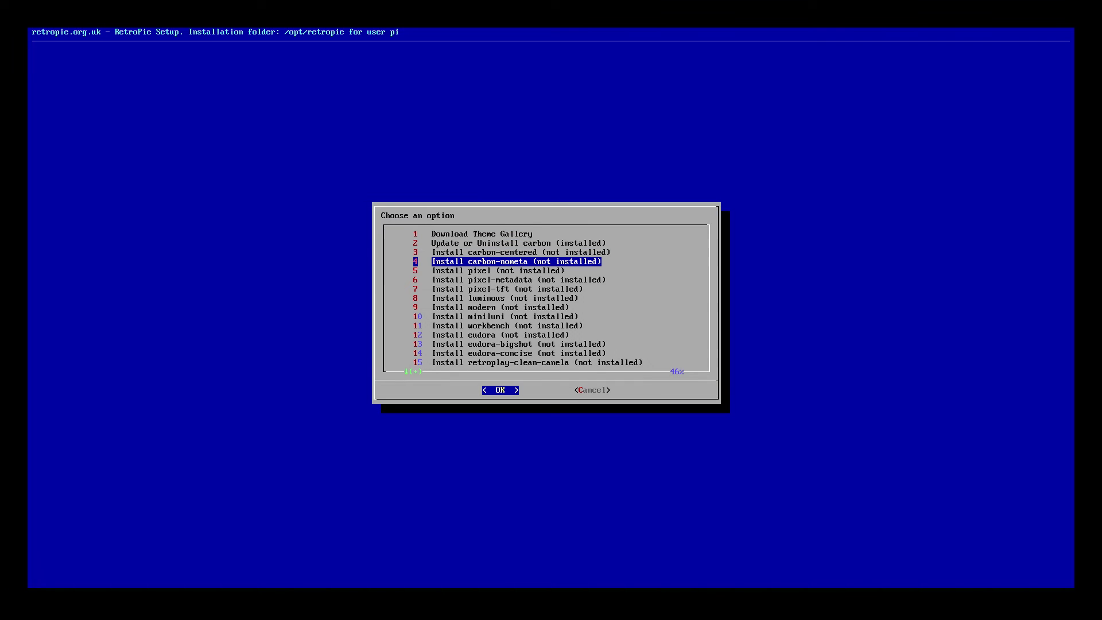
# Install the pixel theme from the theme list
pyautogui.press('Up')
pyautogui.press('Up')
pyautogui.press('Down')
pyautogui.press('Down')
pyautogui.press('Down')
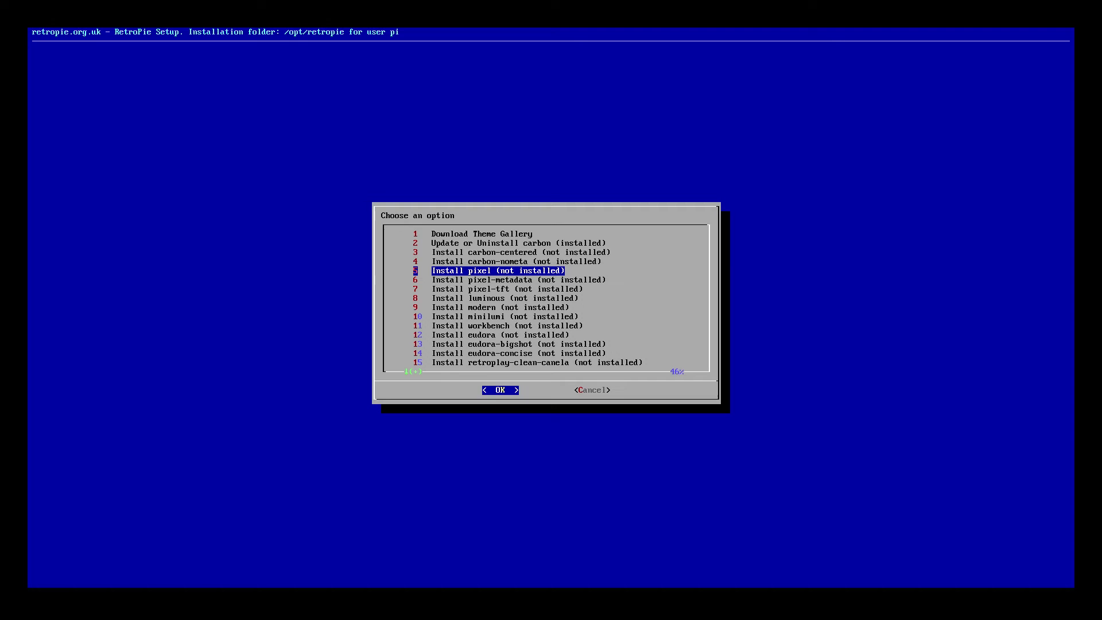
pyautogui.press('Return')
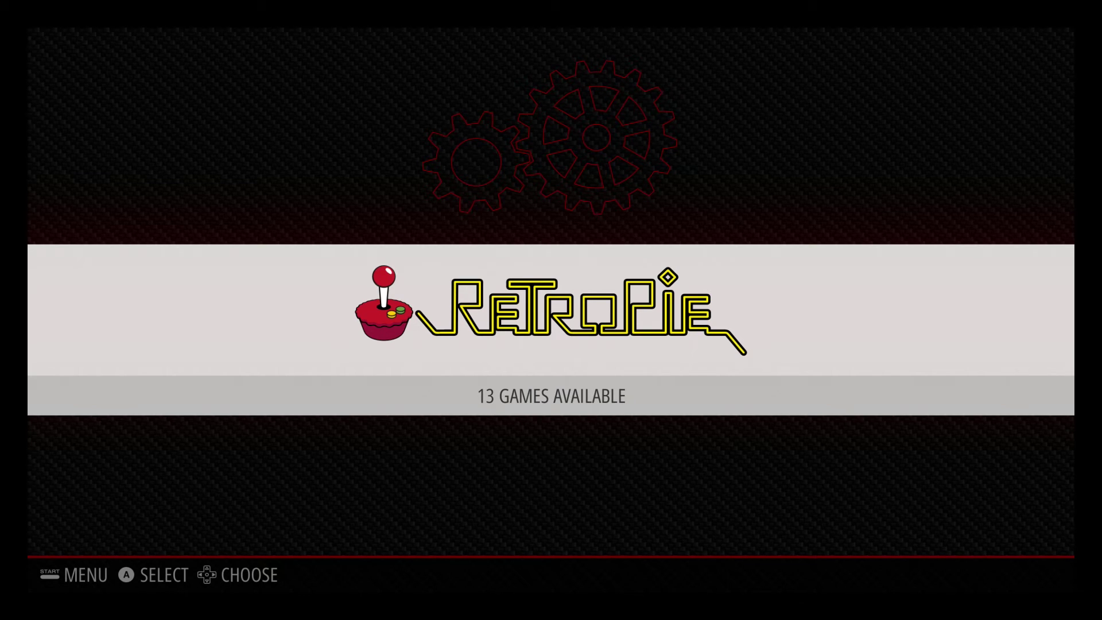
# Set the theme set to Pixel in EmulationStation's UI settings and return to the main menu
pyautogui.press('Return')
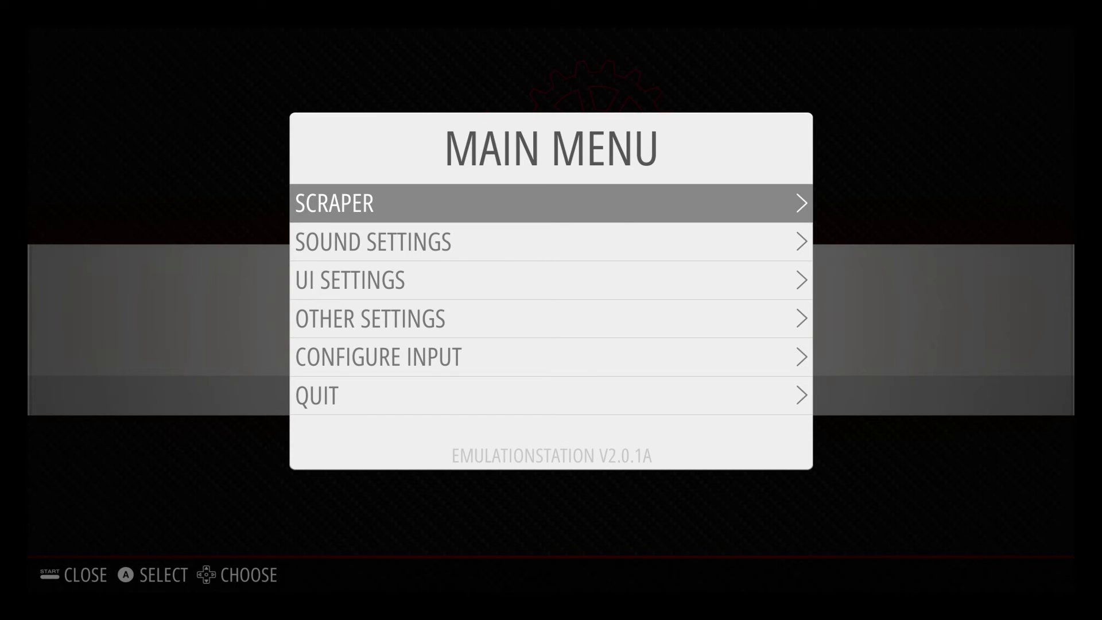
pyautogui.press('Down')
pyautogui.press('Down')
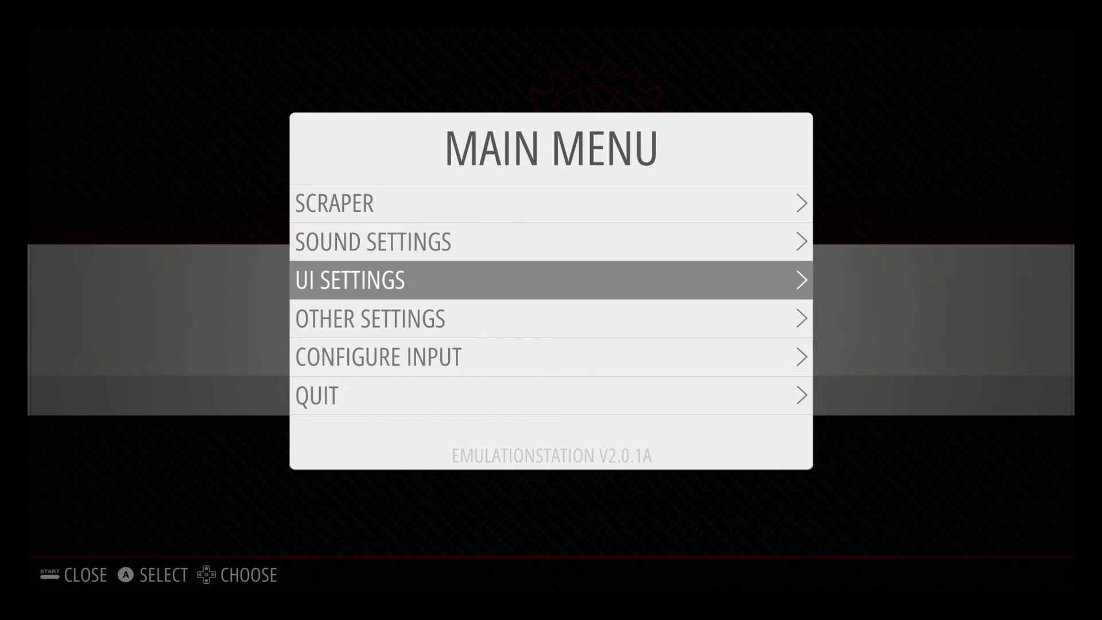
pyautogui.press('Return')
pyautogui.press('Down')
pyautogui.press('Down')
pyautogui.press('Down')
pyautogui.press('Down')
pyautogui.press('Down')
pyautogui.press('Down')
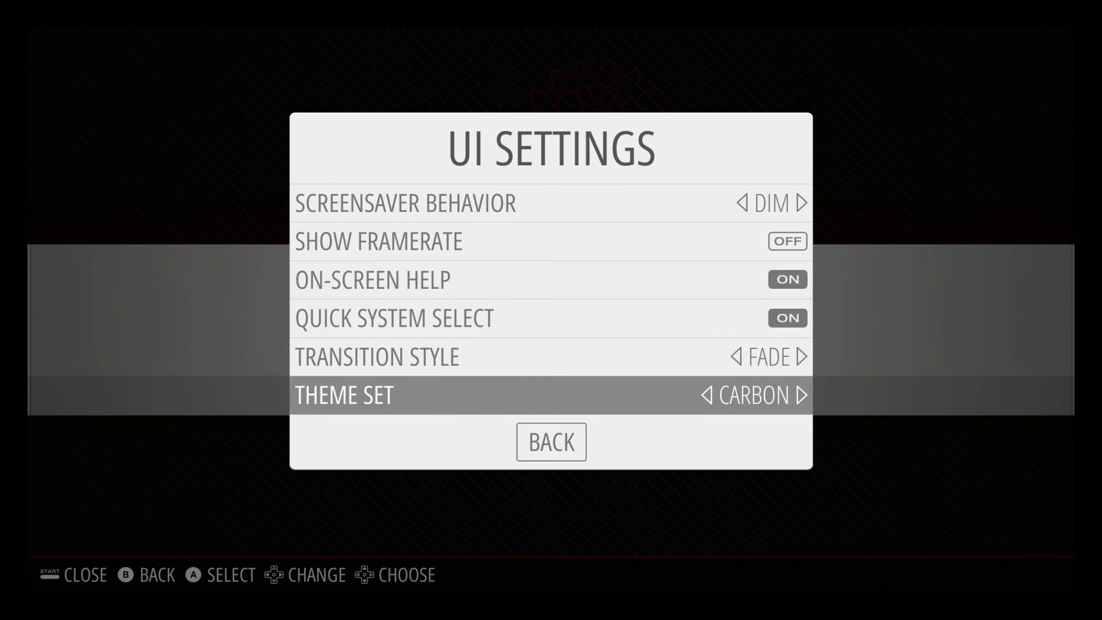
pyautogui.press('Right')
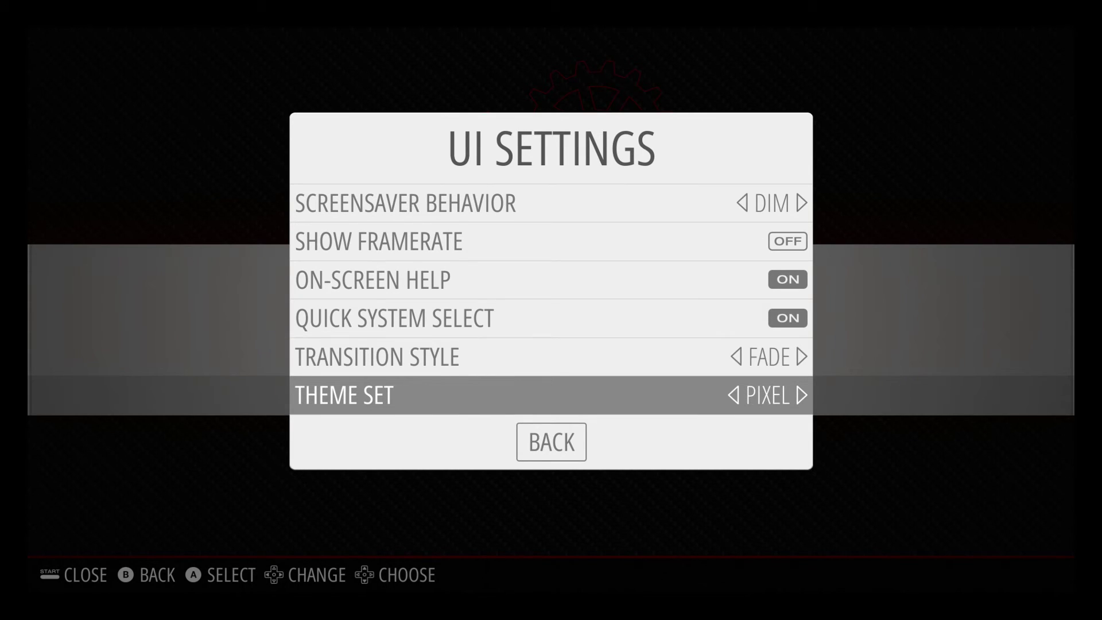
pyautogui.press('Down')
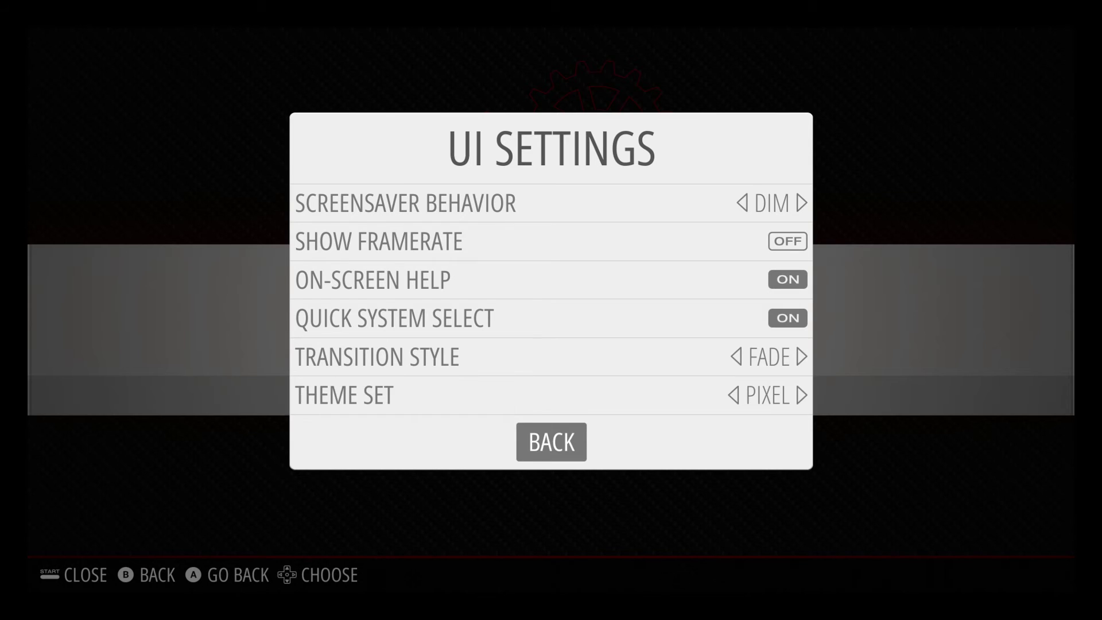
pyautogui.press('Return')
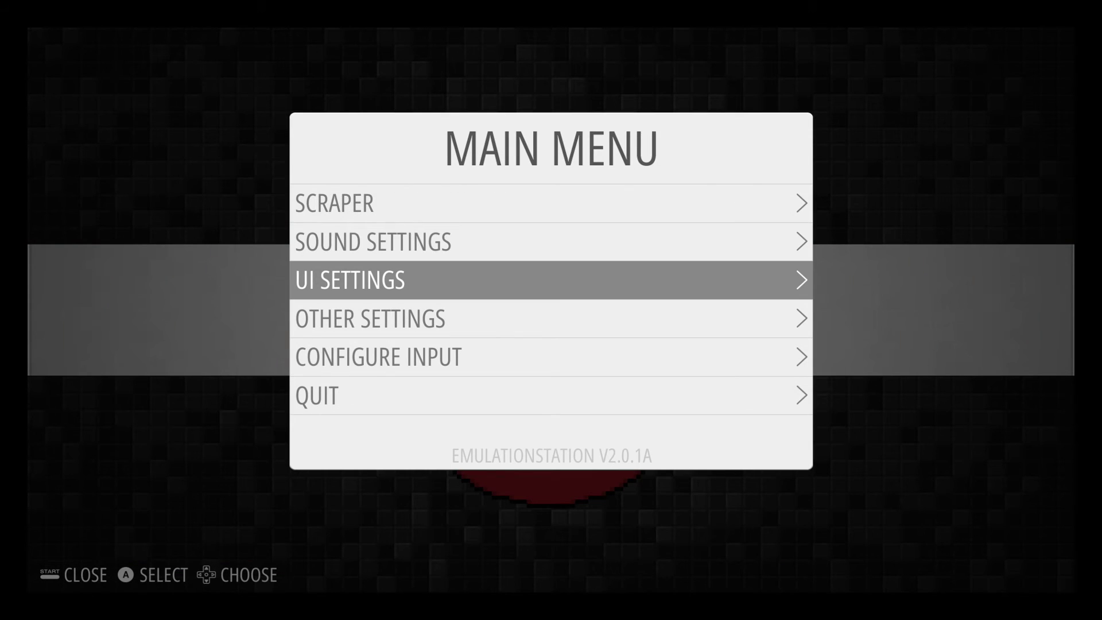
# Restart EmulationStation from the quit options
pyautogui.press('Up')
pyautogui.press('Up')
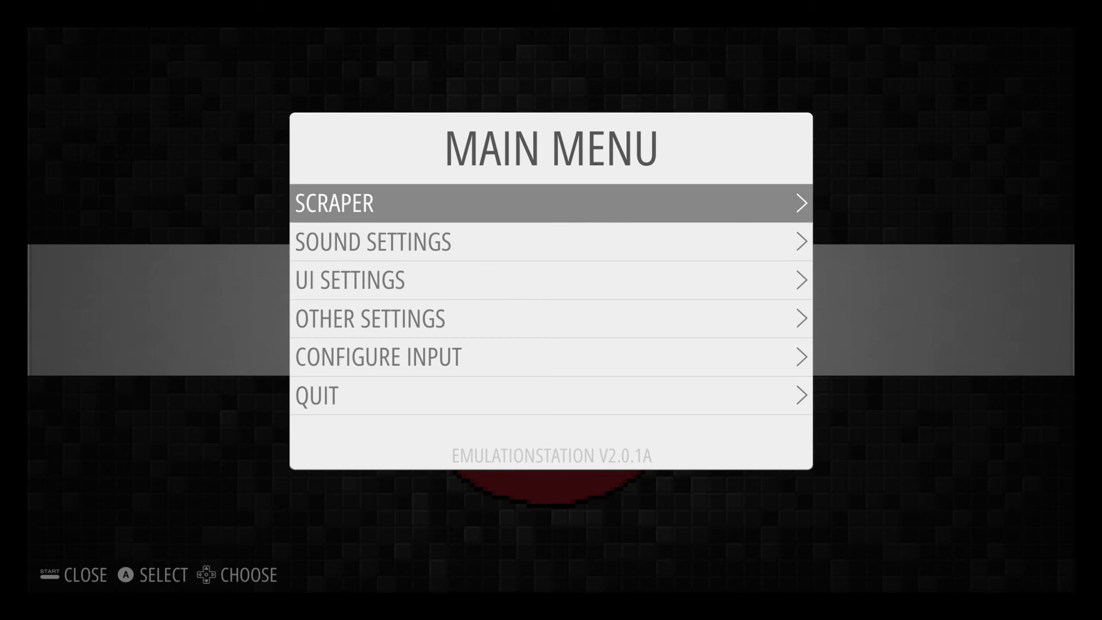
pyautogui.press('Down')
pyautogui.press('Down')
pyautogui.press('Down')
pyautogui.press('Down')
pyautogui.press('Down')
pyautogui.press('Return')
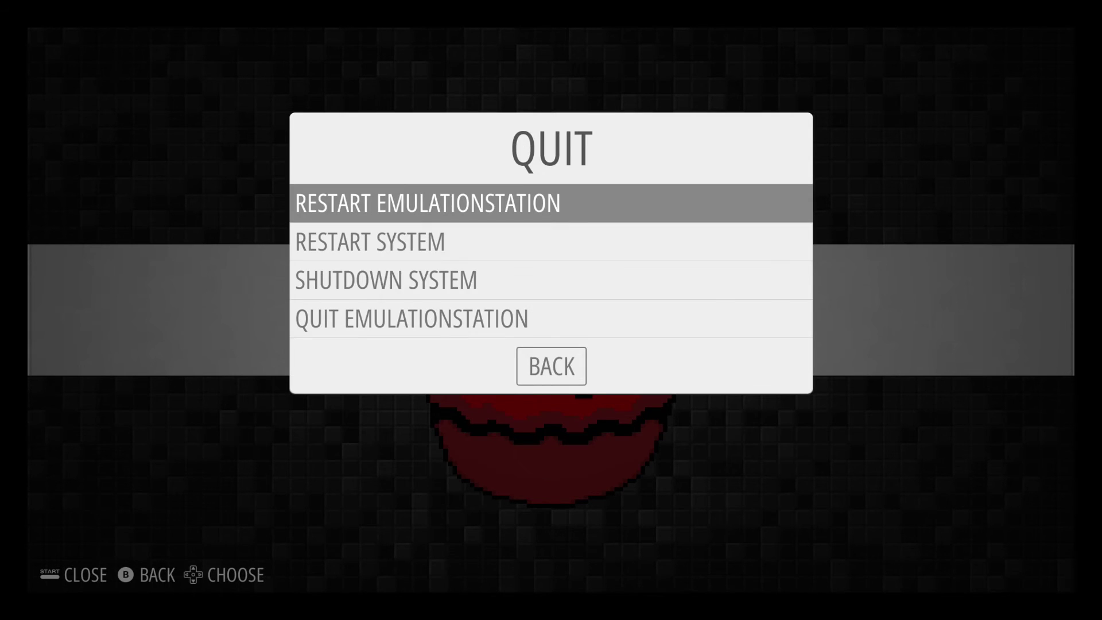
pyautogui.press('Return')
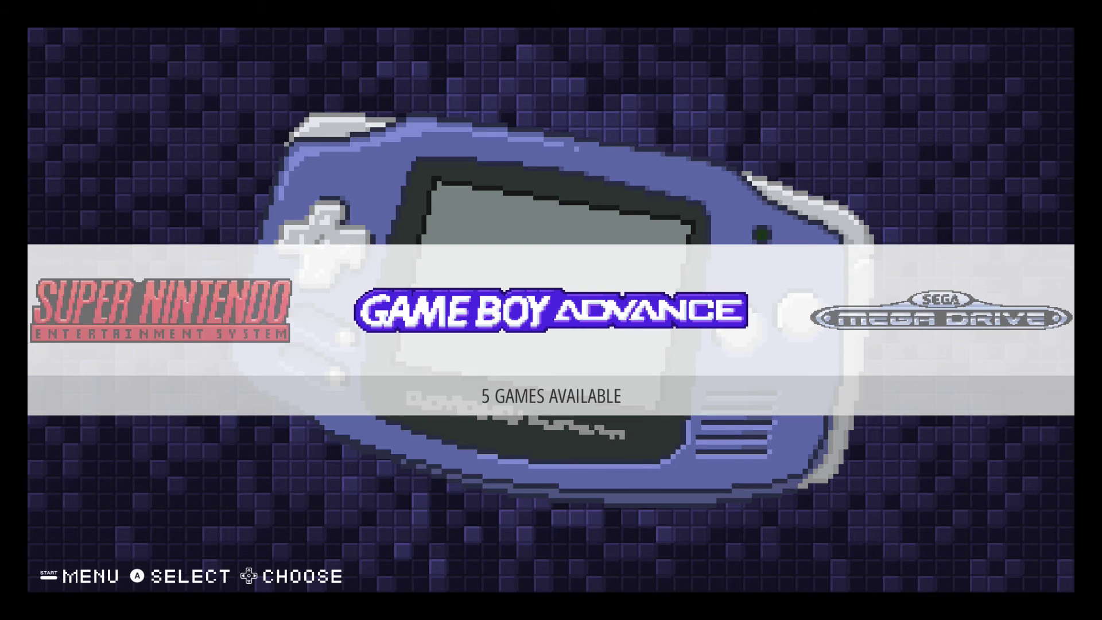
# Look through the console systems, from Game Boy Advance past RetroPie to Mega Drive and back, to examine the new theme's artwork
pyautogui.press('Left')
pyautogui.press('Left')
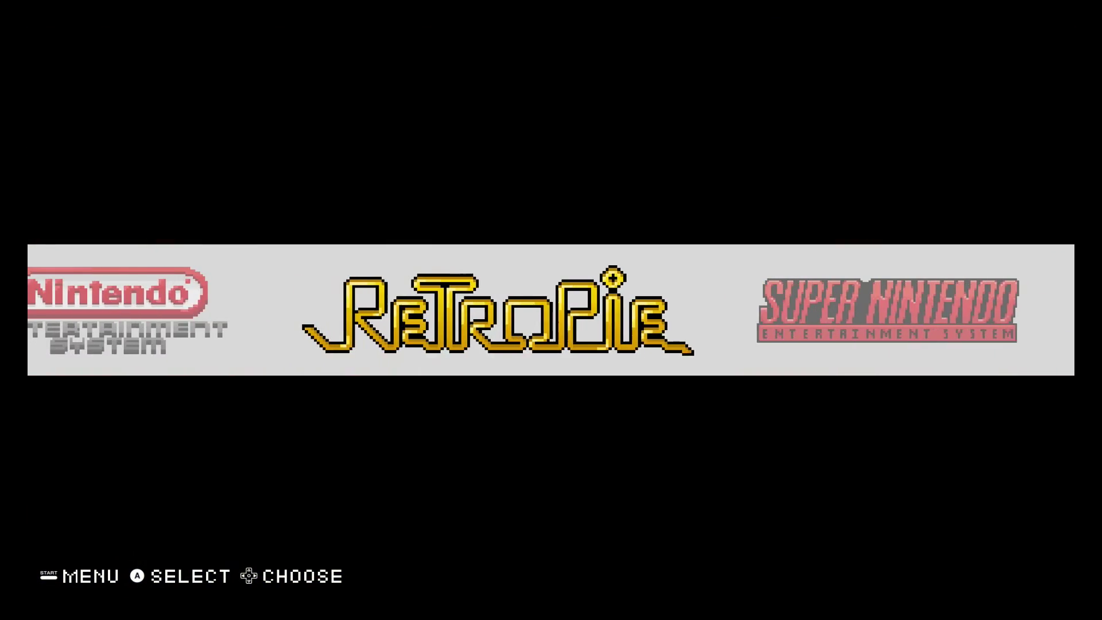
pyautogui.press('Left')
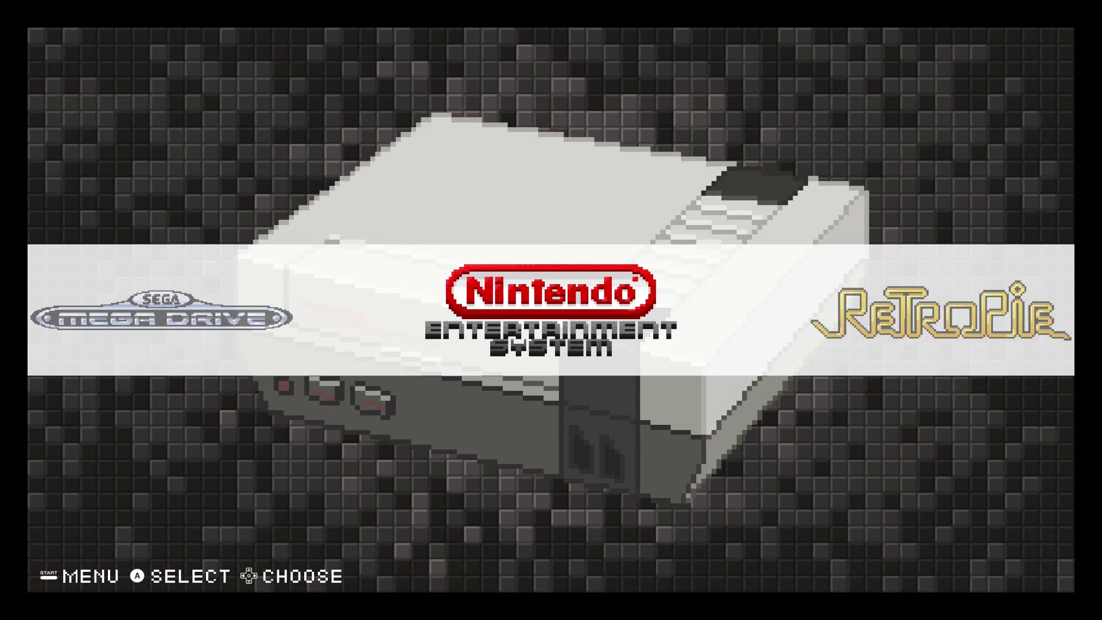
pyautogui.press('Left')
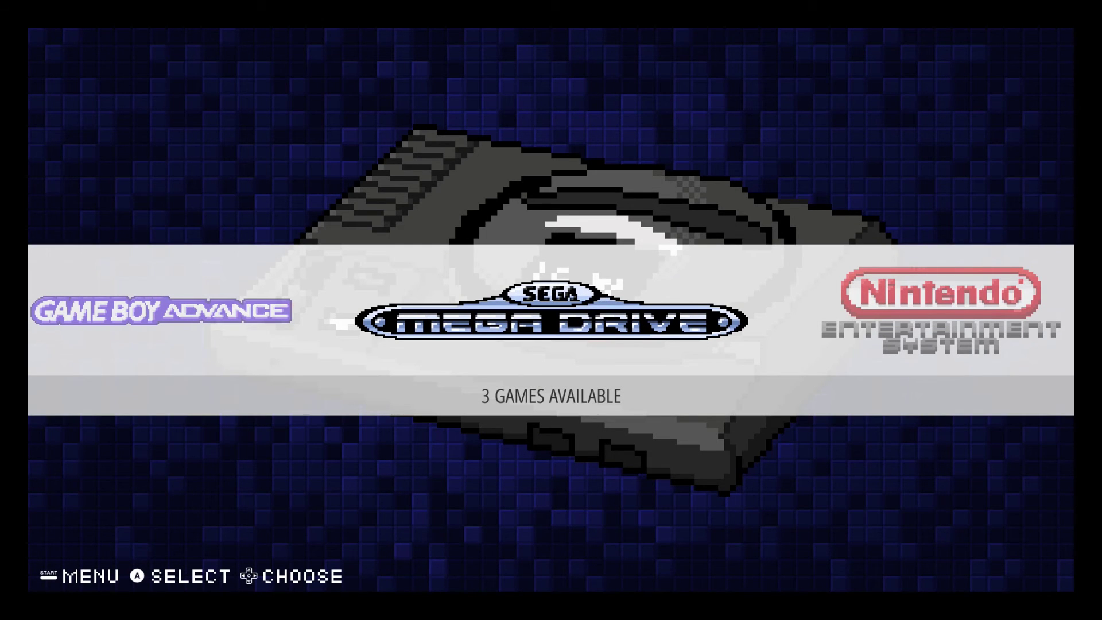
pyautogui.press('Left')
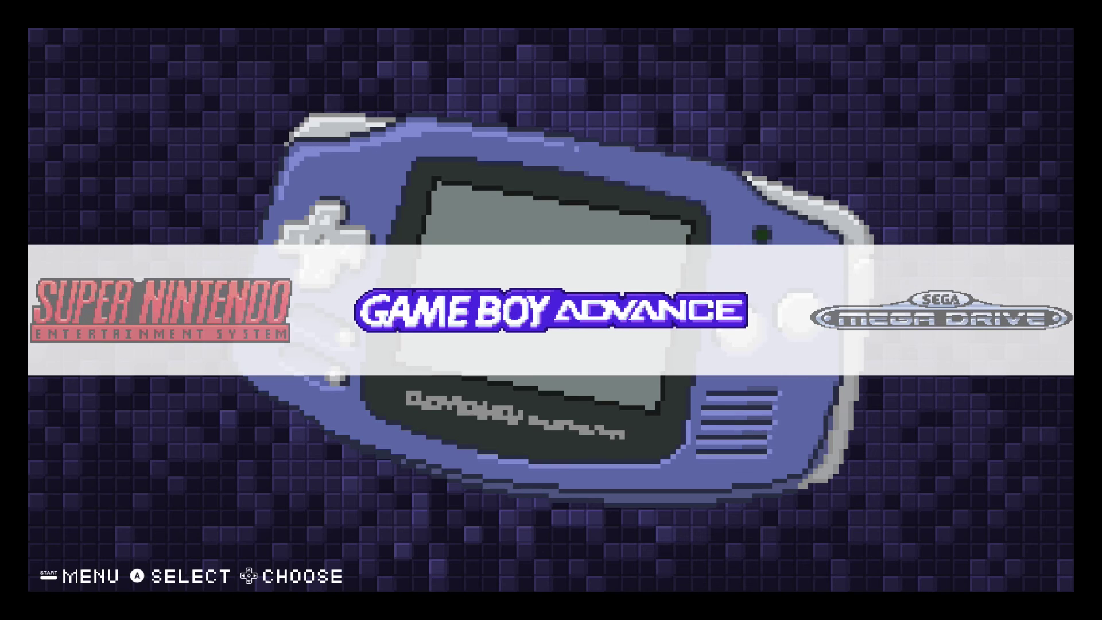
pyautogui.press('Right')
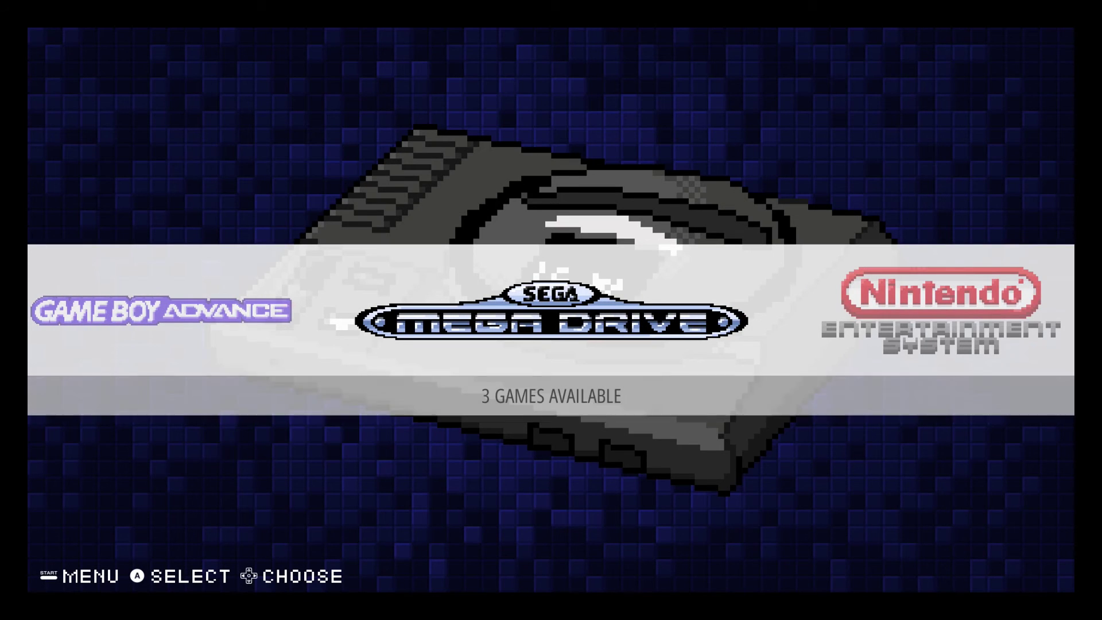
pyautogui.press('Right')
pyautogui.press('Right')
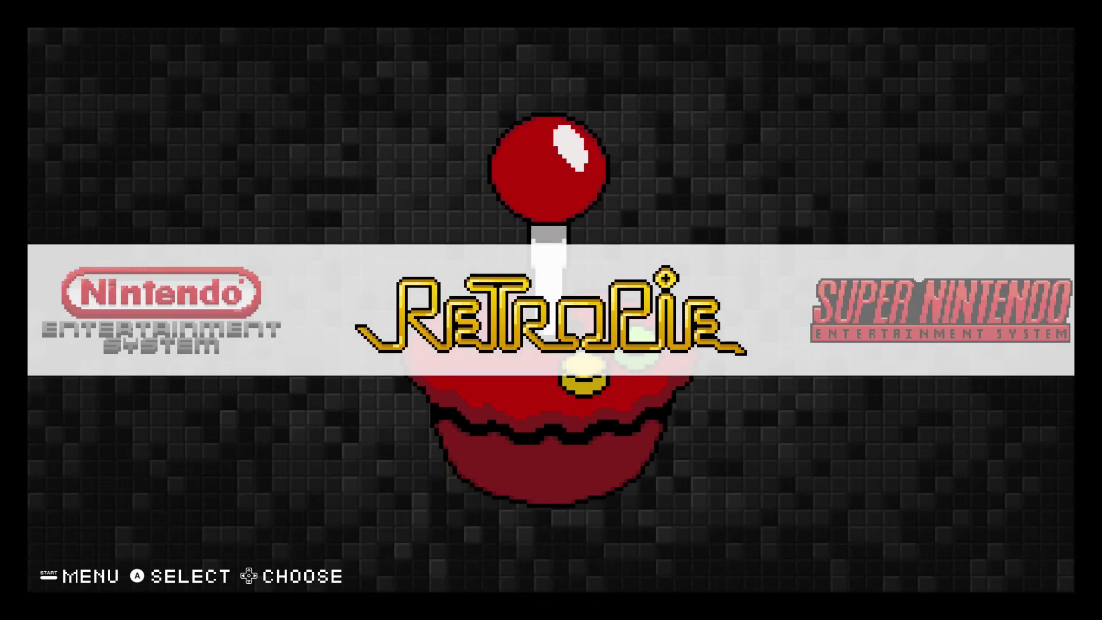
pyautogui.press('Right')
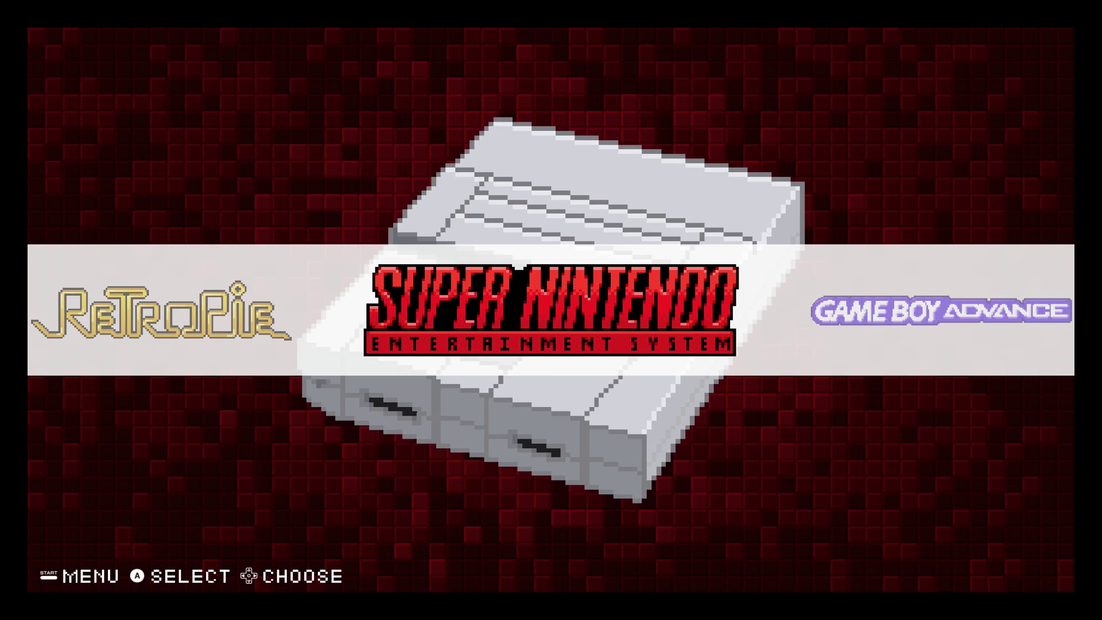
pyautogui.press('Right')
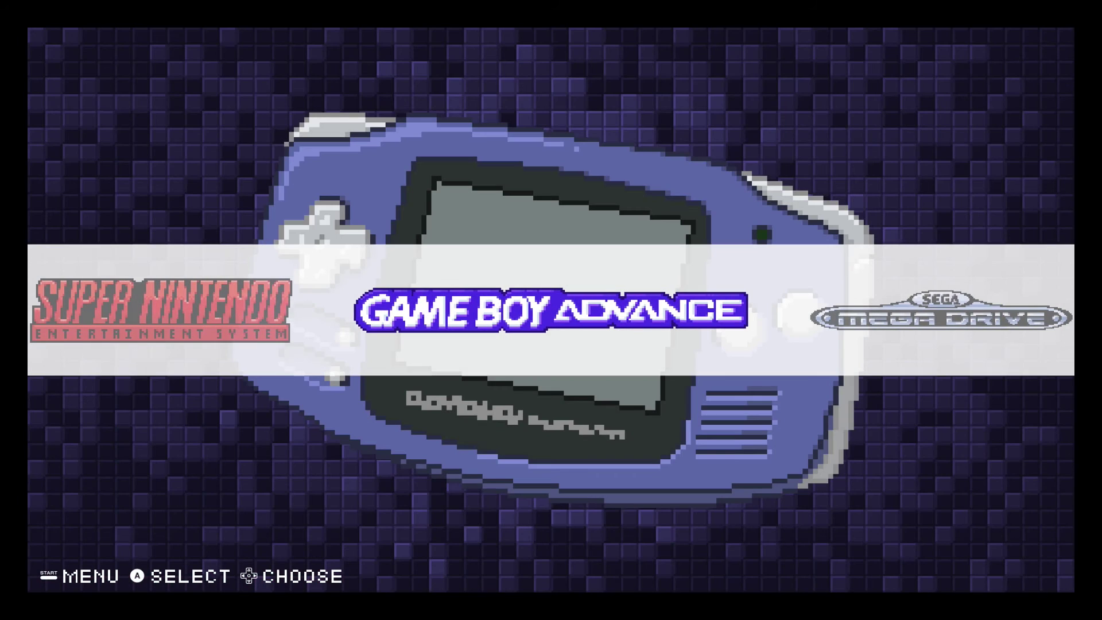
# Open the Super Nintendo game list and look through its games in the new theme
pyautogui.press('Left')
pyautogui.press('Return')
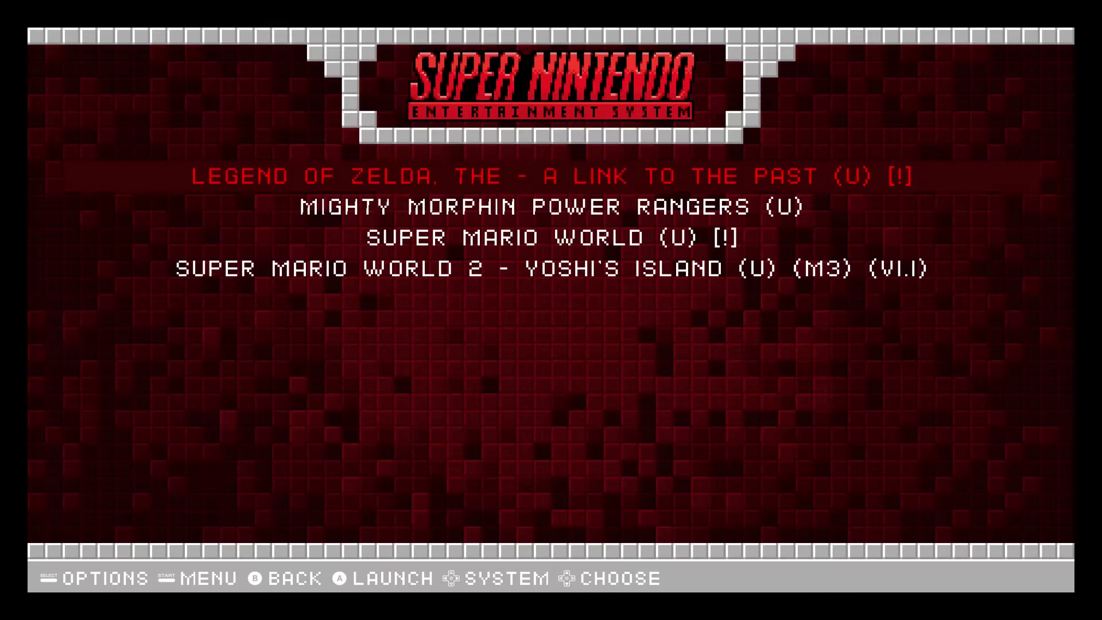
pyautogui.press('Down')
pyautogui.press('Up')
pyautogui.press('Down')
pyautogui.press('Up')
pyautogui.press('Down')
pyautogui.press('Down')
pyautogui.press('Down')
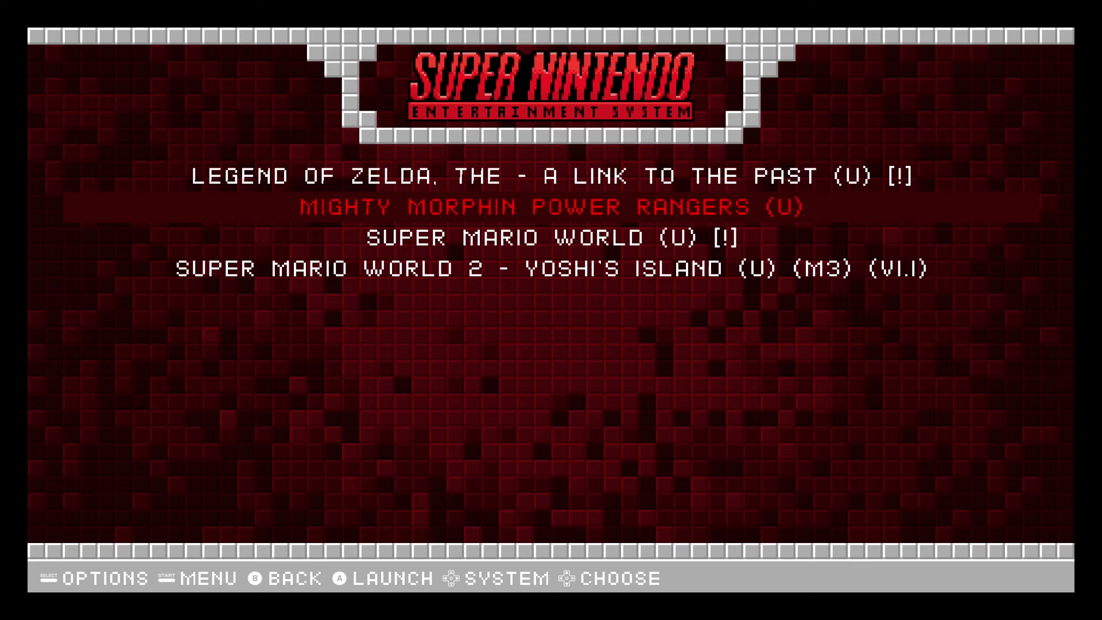
pyautogui.press('Up')
pyautogui.press('Up')
# Open the scraper's Scrape Now options and try the All Games filter before returning it to Only Missing Image
pyautogui.press('Return')
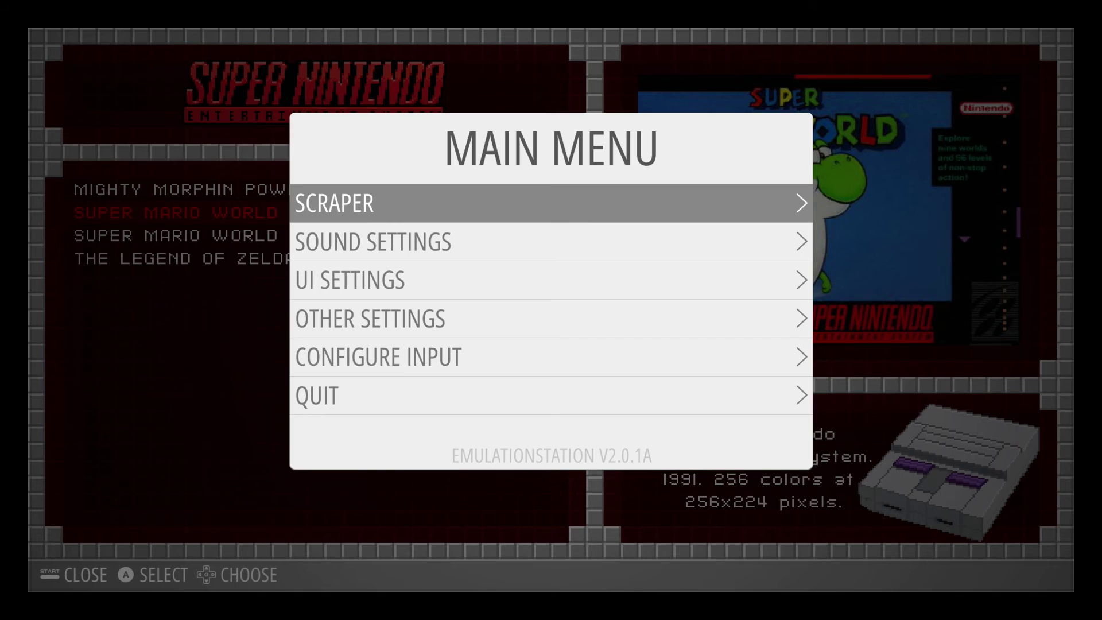
pyautogui.press('Return')
pyautogui.press('Down')
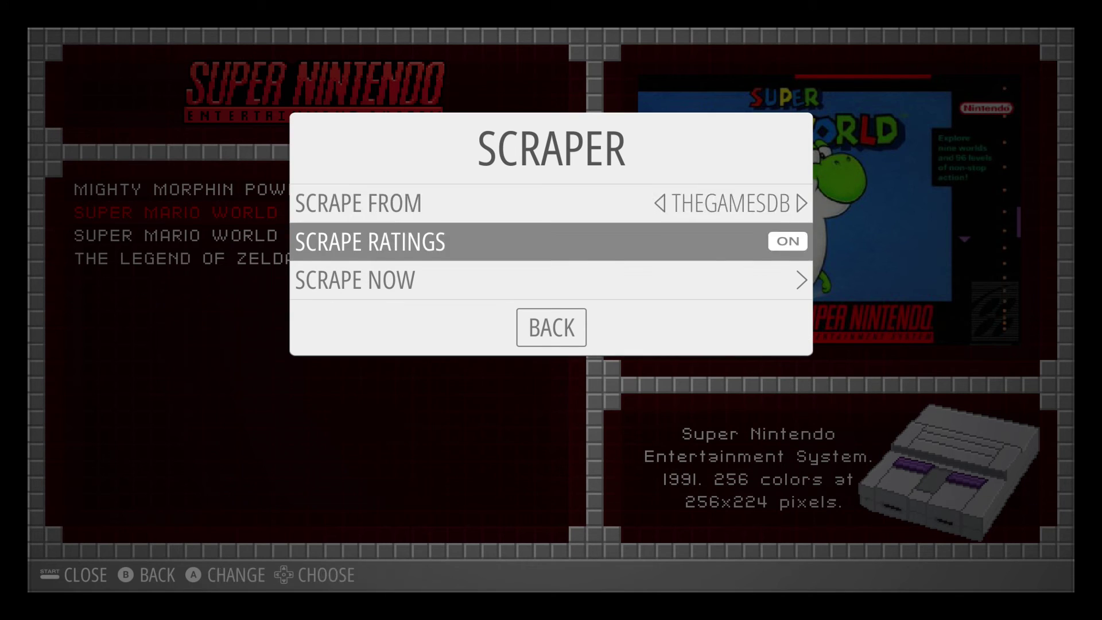
pyautogui.press('Up')
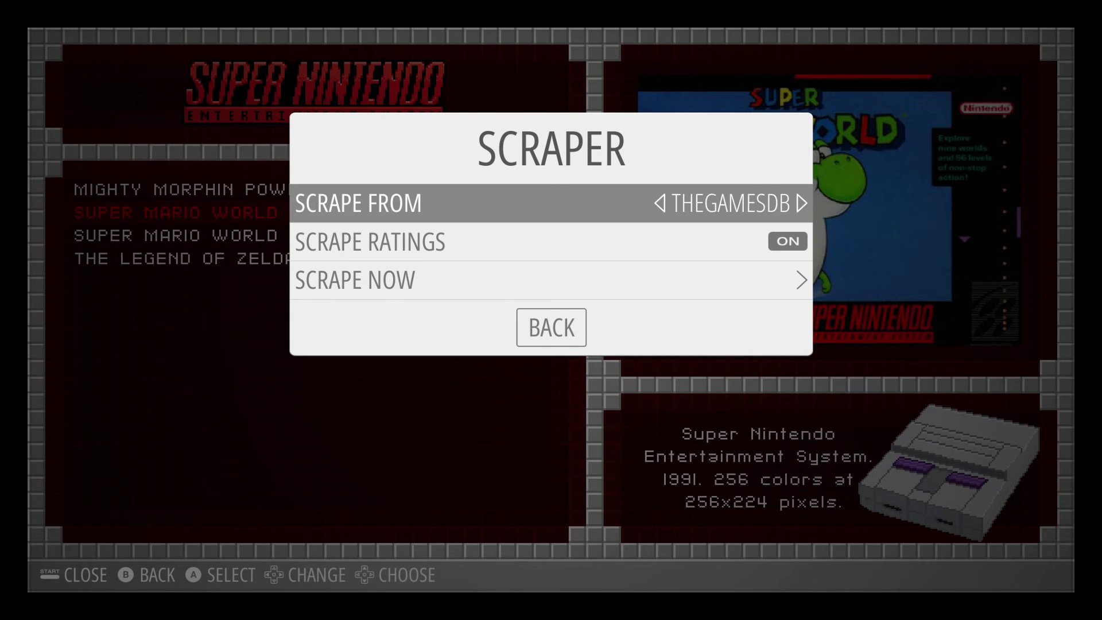
pyautogui.press('Down')
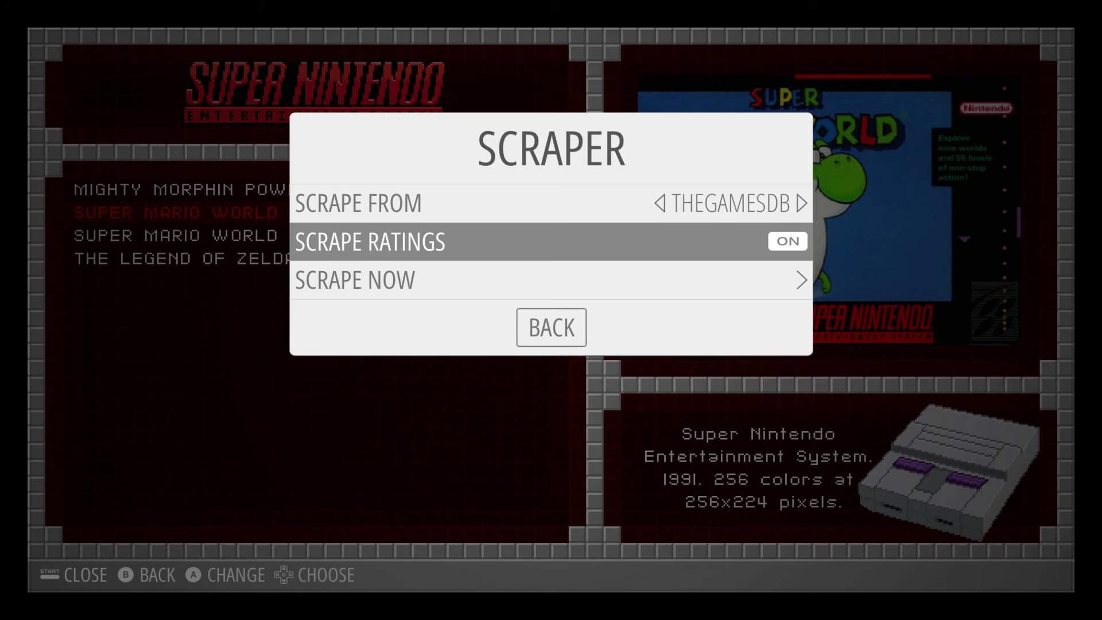
pyautogui.press('Down')
pyautogui.press('Return')
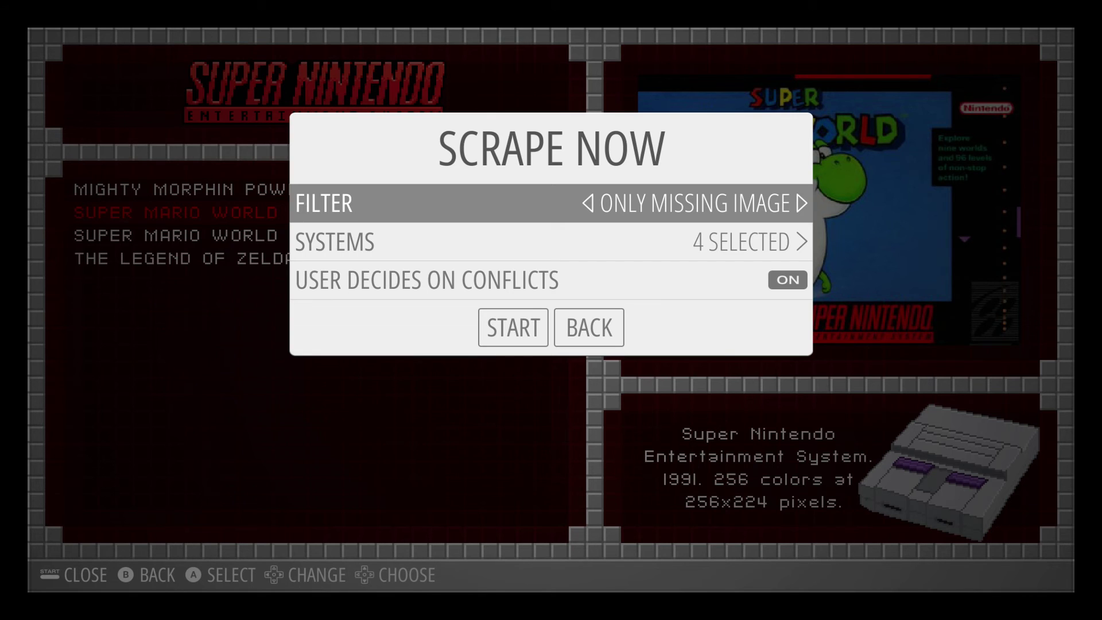
pyautogui.press('Left')
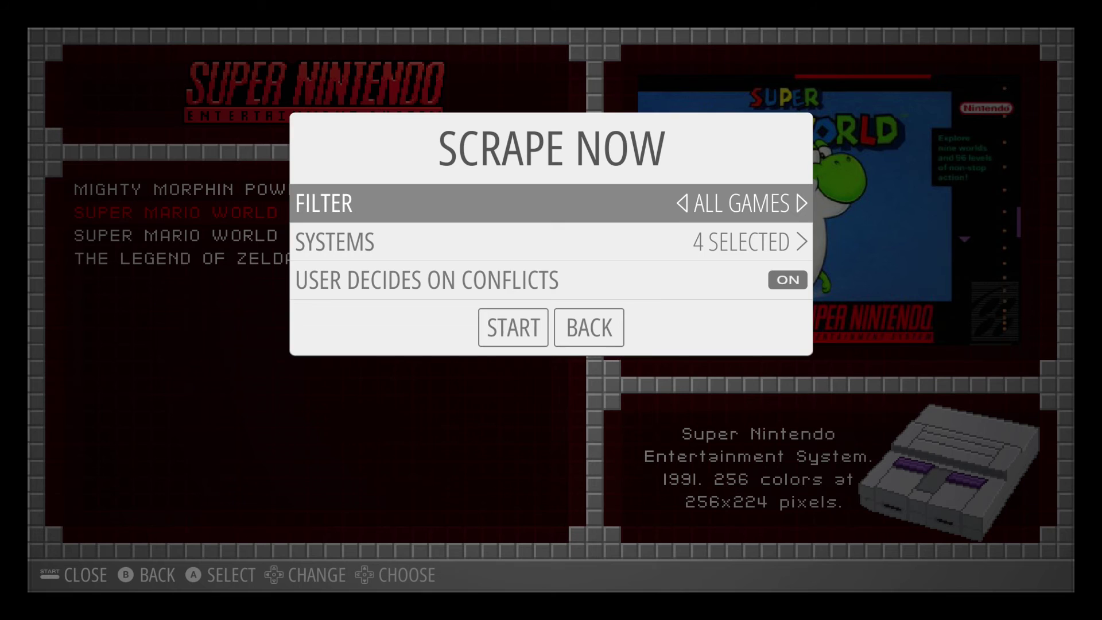
pyautogui.press('Right')
# Limit the systems to scrape to Super Nintendo by deselecting Game Boy Advance, Sega Mega Drive / Genesis and Nintendo Entertainment System
pyautogui.press('Down')
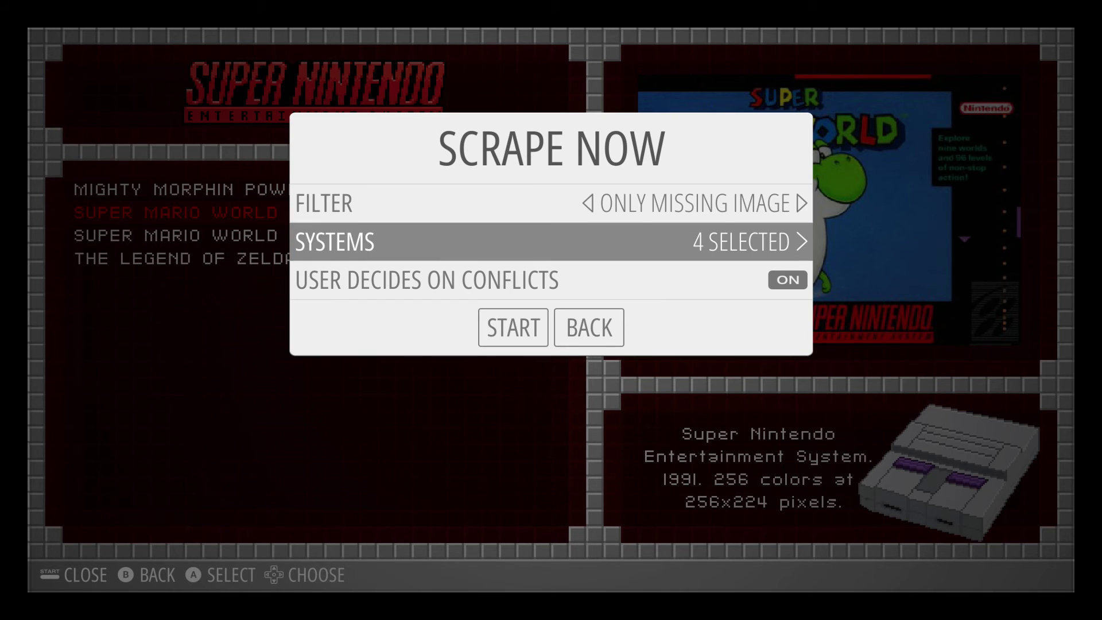
pyautogui.press('Return')
pyautogui.press('Down')
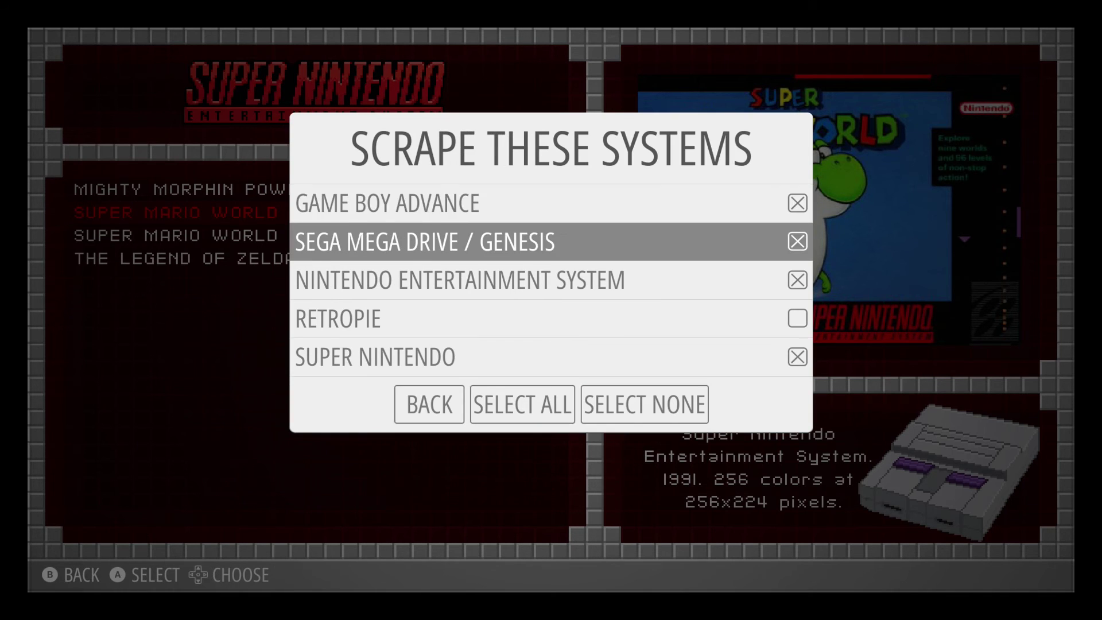
pyautogui.press('Up')
pyautogui.press('Return')
pyautogui.press('Down')
pyautogui.press('Return')
pyautogui.press('Down')
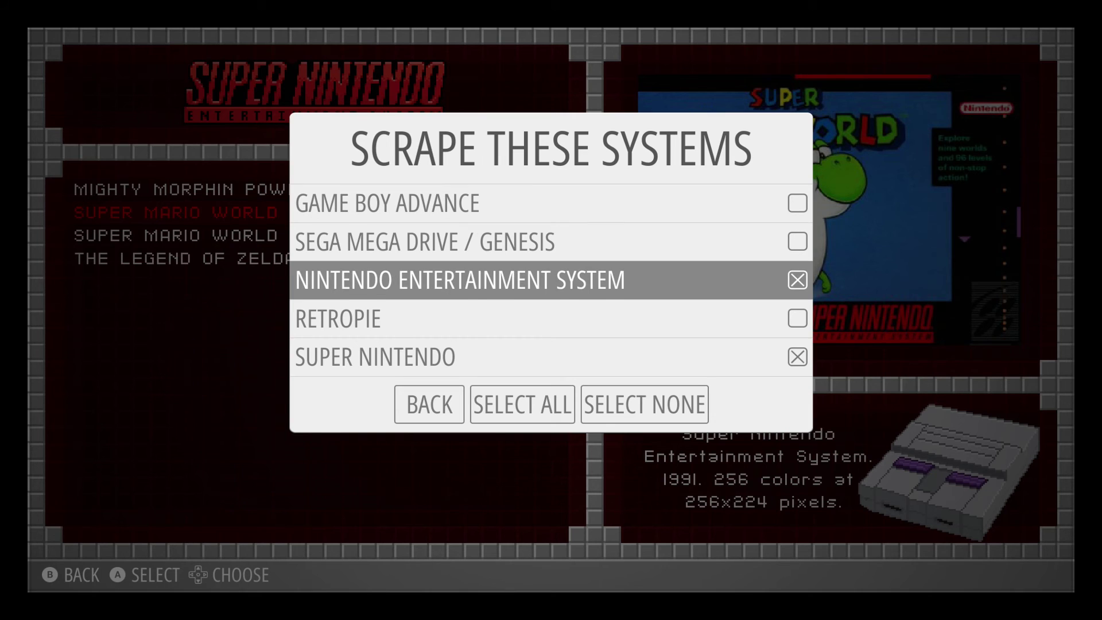
pyautogui.press('Return')
pyautogui.press('Down')
pyautogui.press('Down')
pyautogui.press('Down')
pyautogui.press('Right')
pyautogui.press('Left')
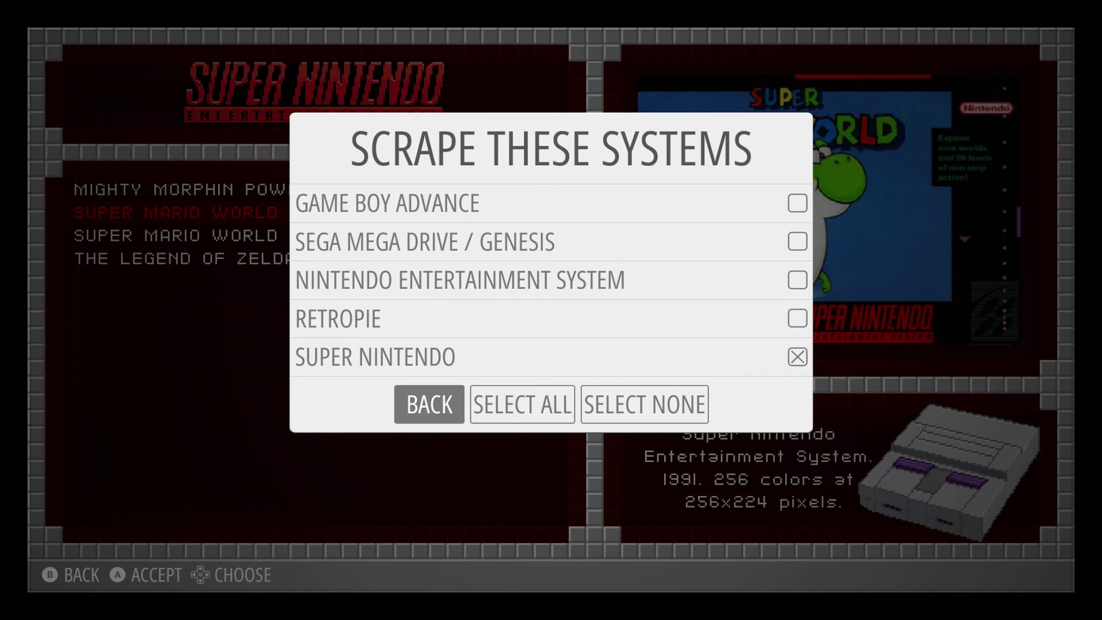
pyautogui.press('Right')
pyautogui.press('Escape')
# Set the scrape filter to All Games and review the option that lets the user decide on conflicts
pyautogui.press('Up')
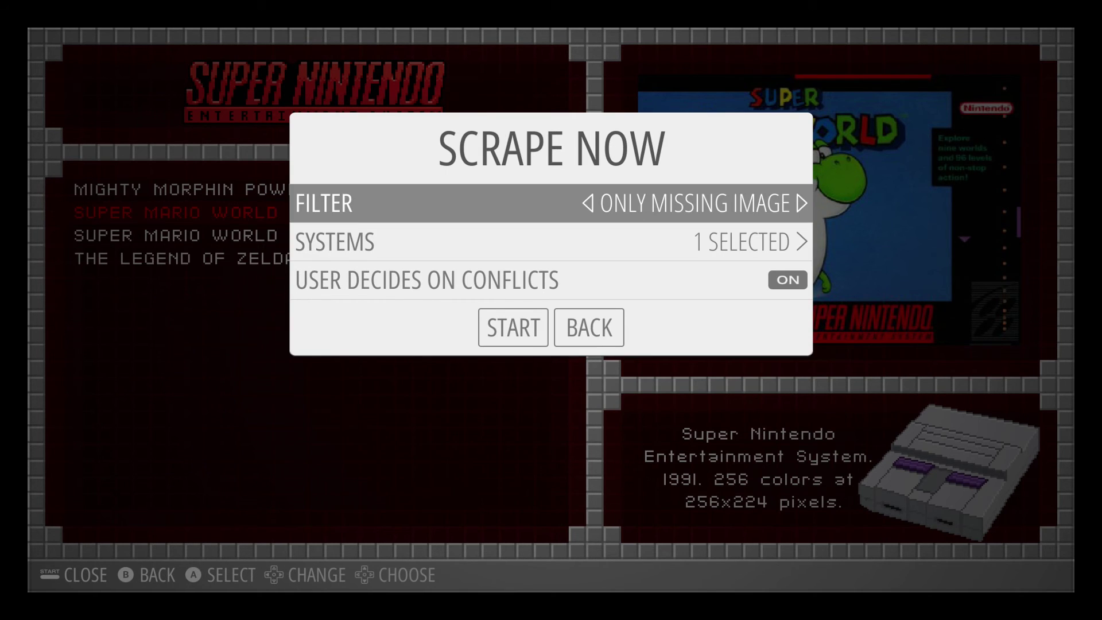
pyautogui.press('Left')
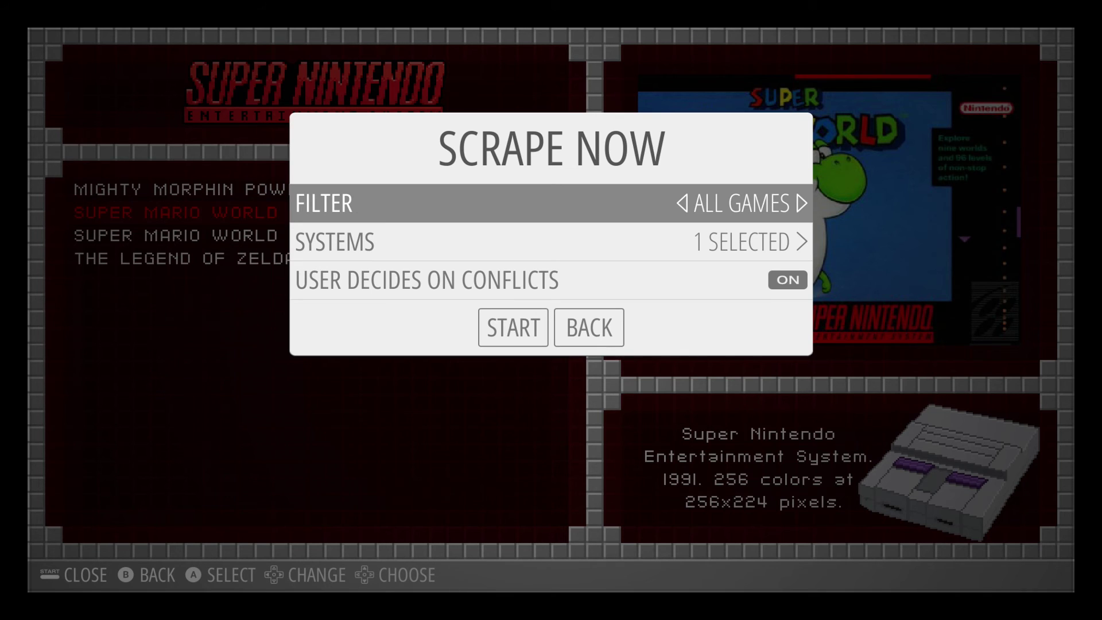
pyautogui.press('Down')
pyautogui.press('Down')
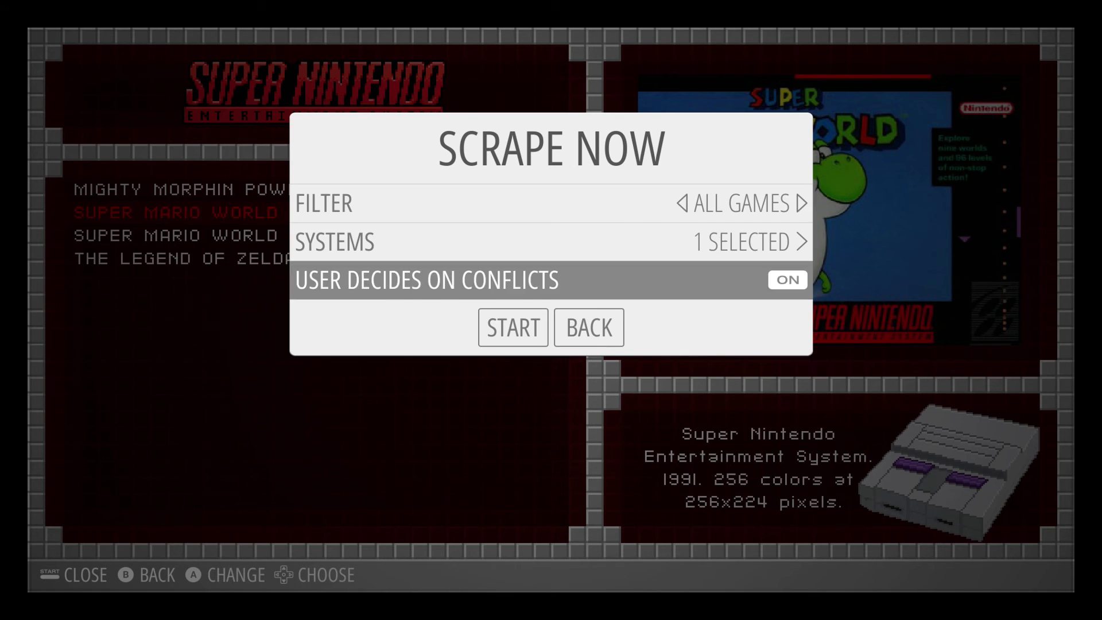
pyautogui.press('Down')
pyautogui.press('Up')
pyautogui.press('Down')
pyautogui.press('Up')
pyautogui.press('Down')
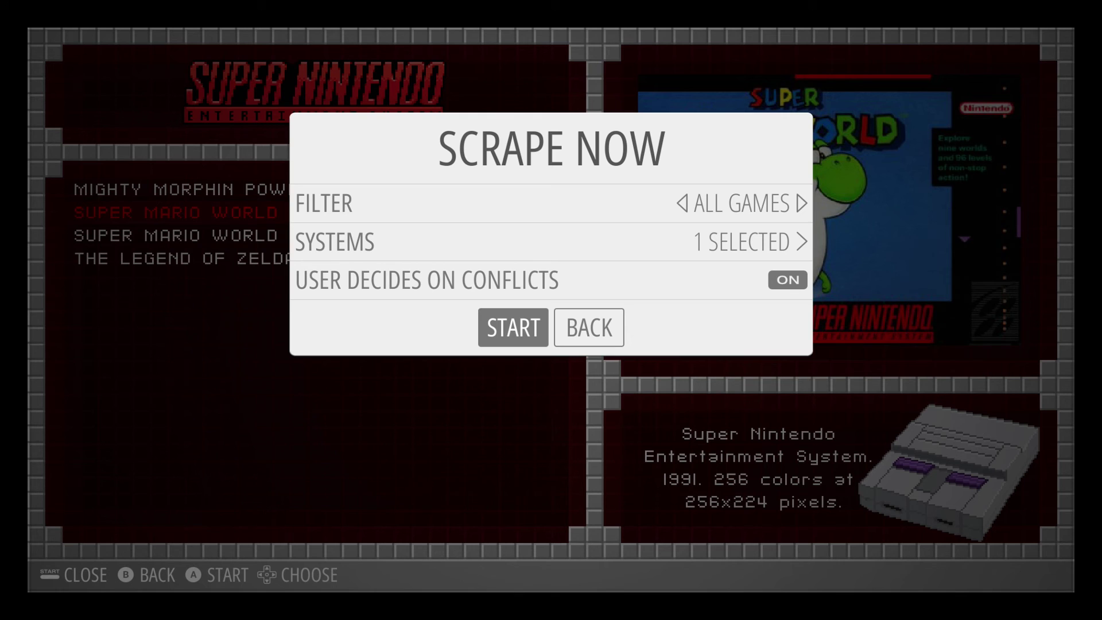
# Run the Super Nintendo scrape, accept a matching result for each game, and close the scraper menus back to the game list
pyautogui.press('Return')
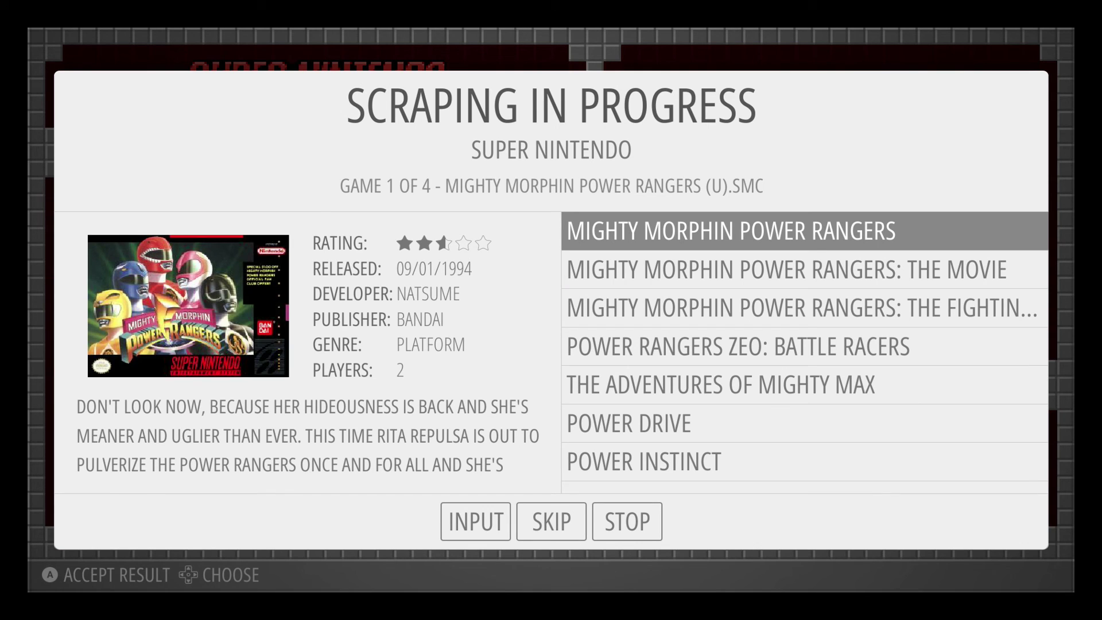
pyautogui.press('Return')
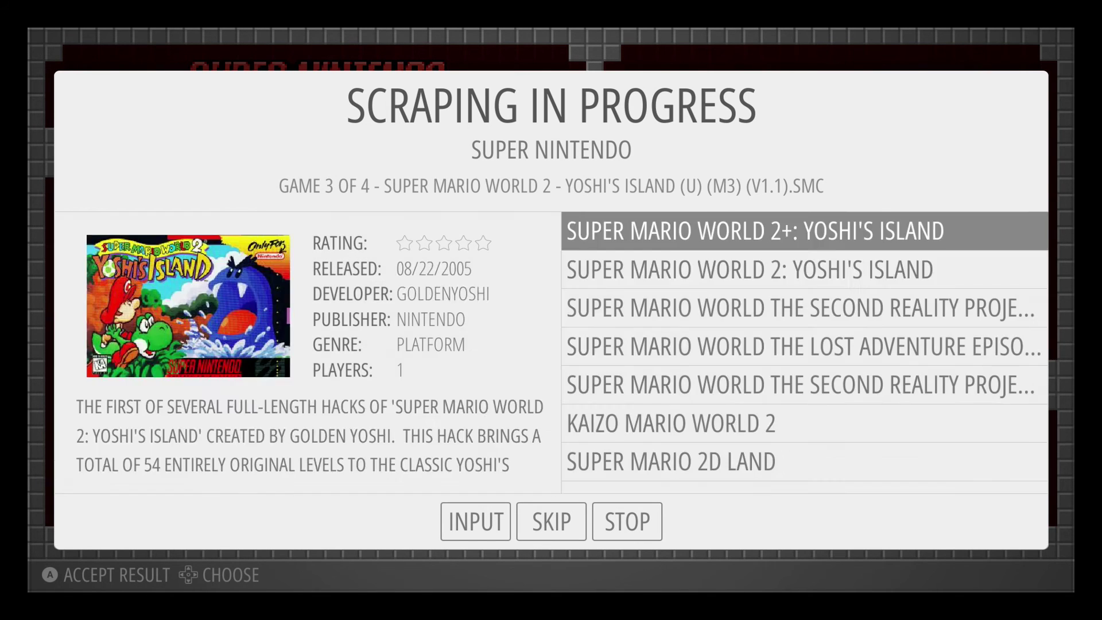
pyautogui.press('Return')
pyautogui.press('Return')
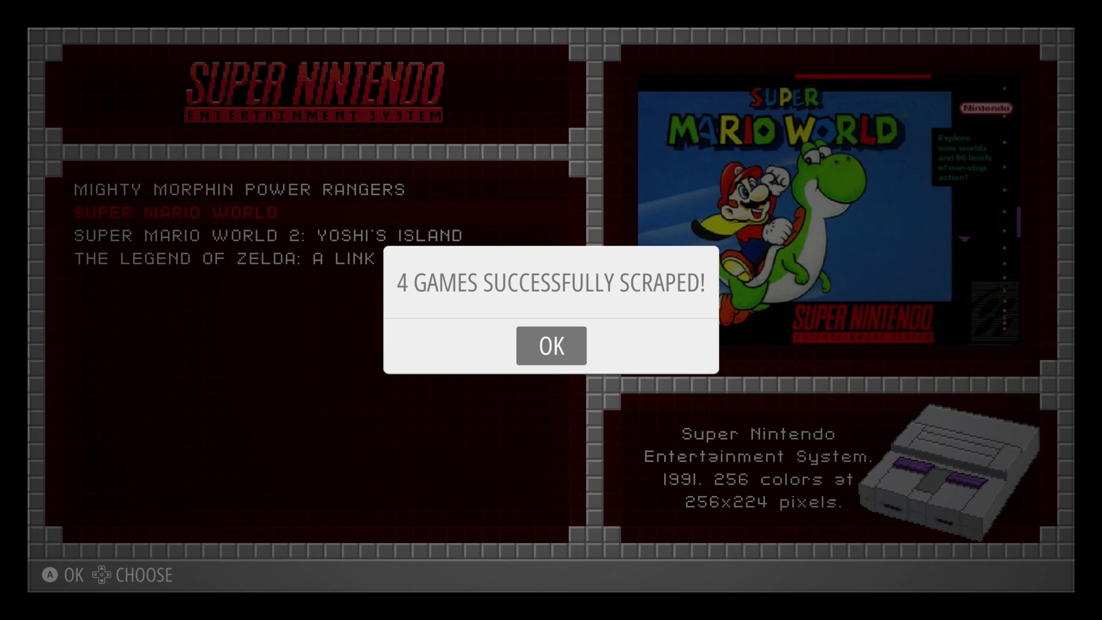
pyautogui.press('Return')
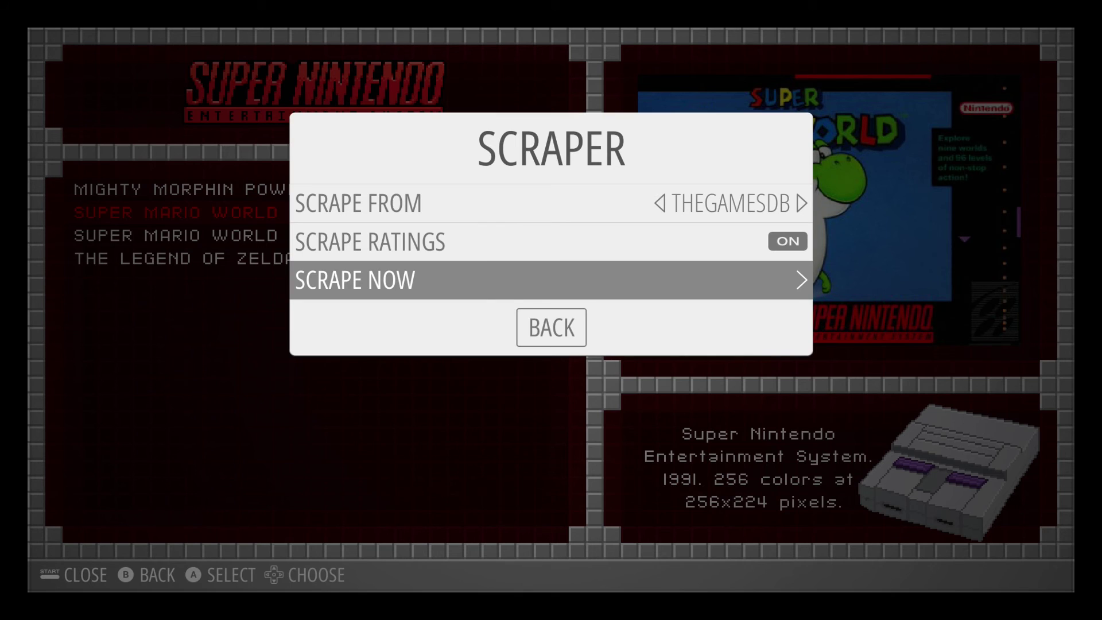
pyautogui.press('Down')
pyautogui.press('Return')
pyautogui.press('Escape')
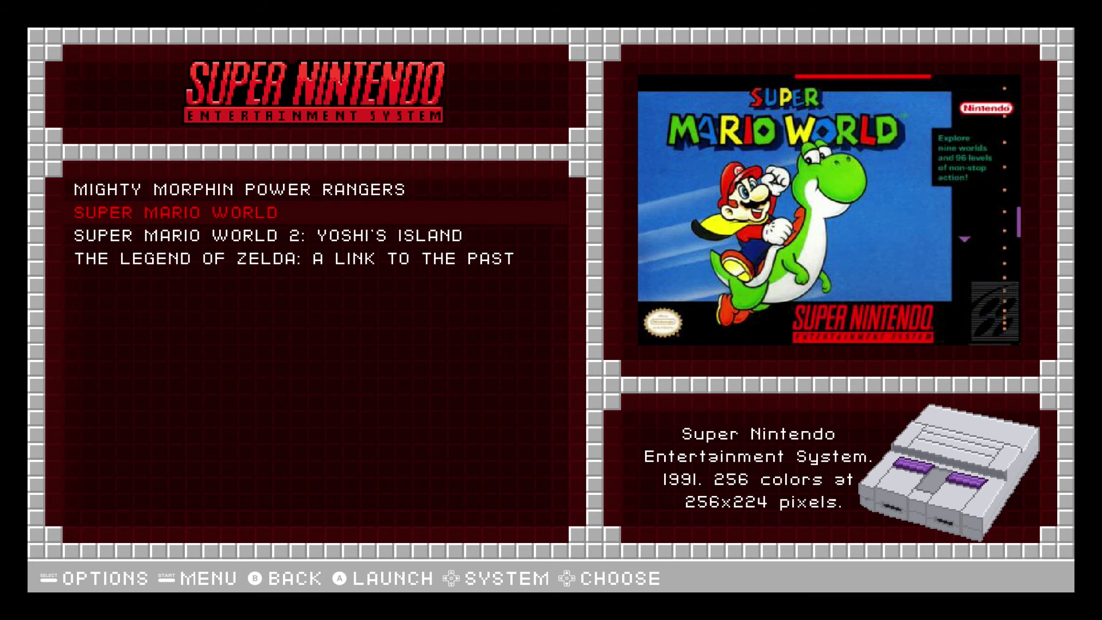
# Look through the scraped box art of the games in the Super Nintendo list, including Mighty Morphin Power Rangers and Super Mario World
pyautogui.press('Down')
pyautogui.press('Up')
pyautogui.press('Up')
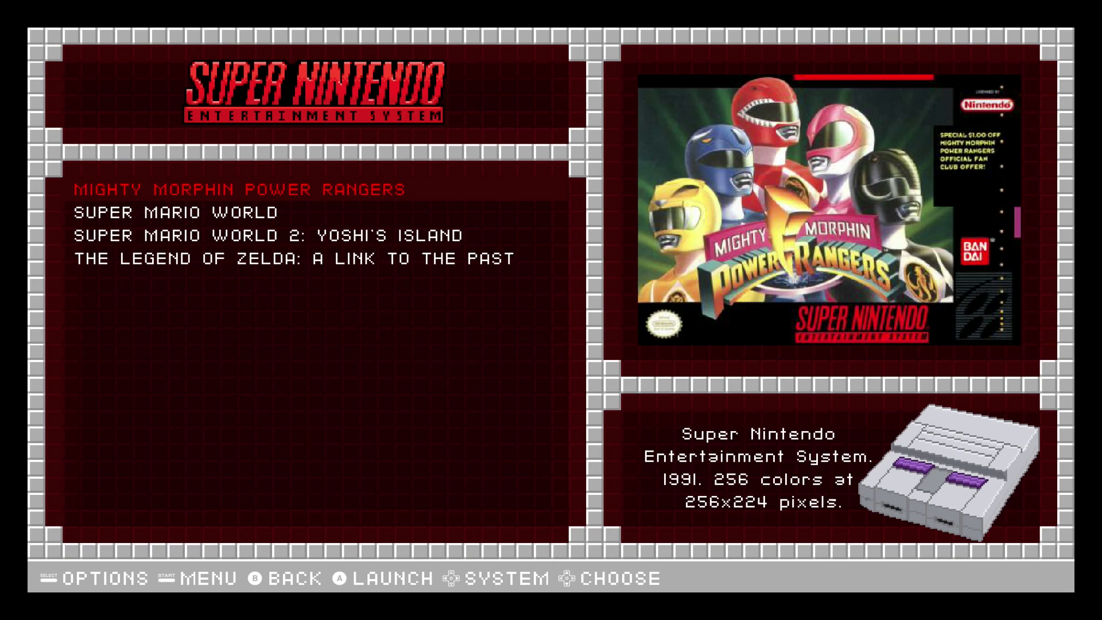
pyautogui.press('Down')
pyautogui.press('Down')
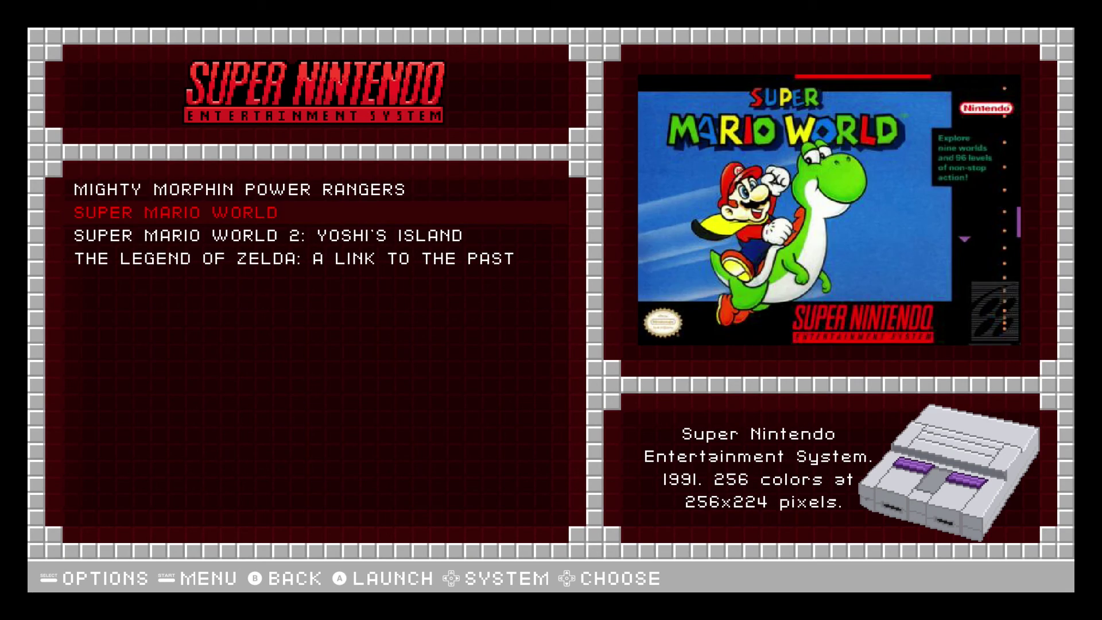
pyautogui.press('Up')
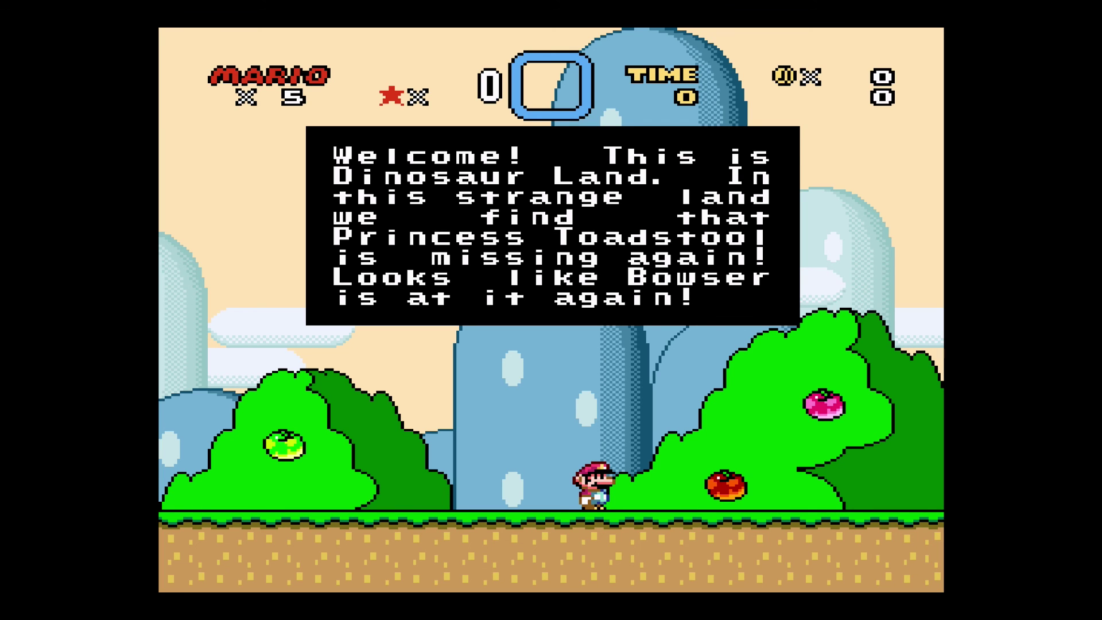
pyautogui.press('x')
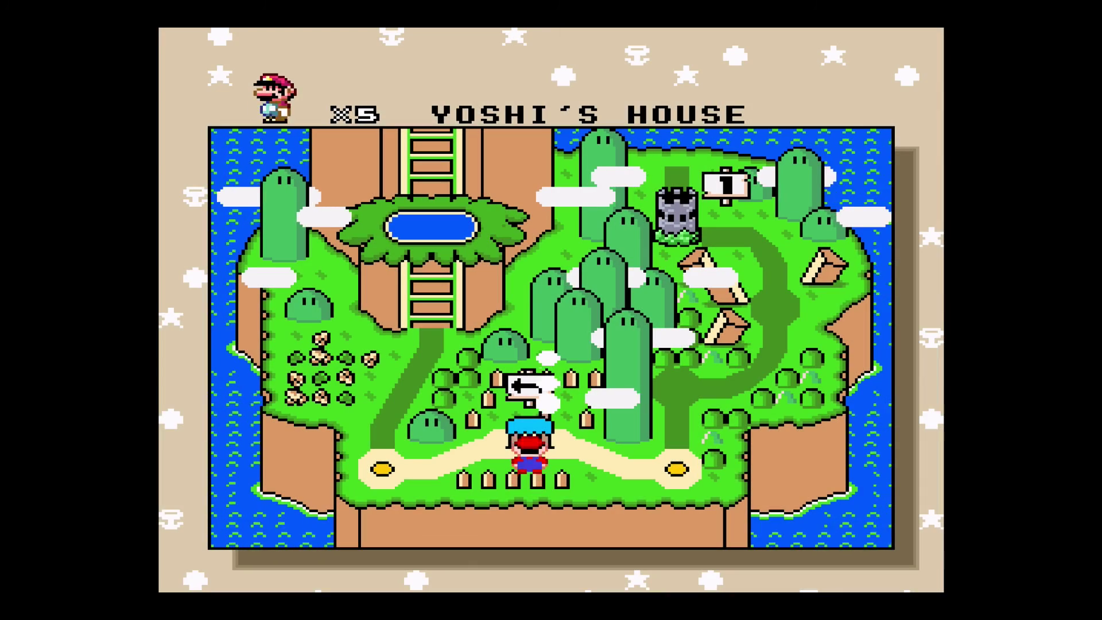
pyautogui.press('Right')
pyautogui.press('x')
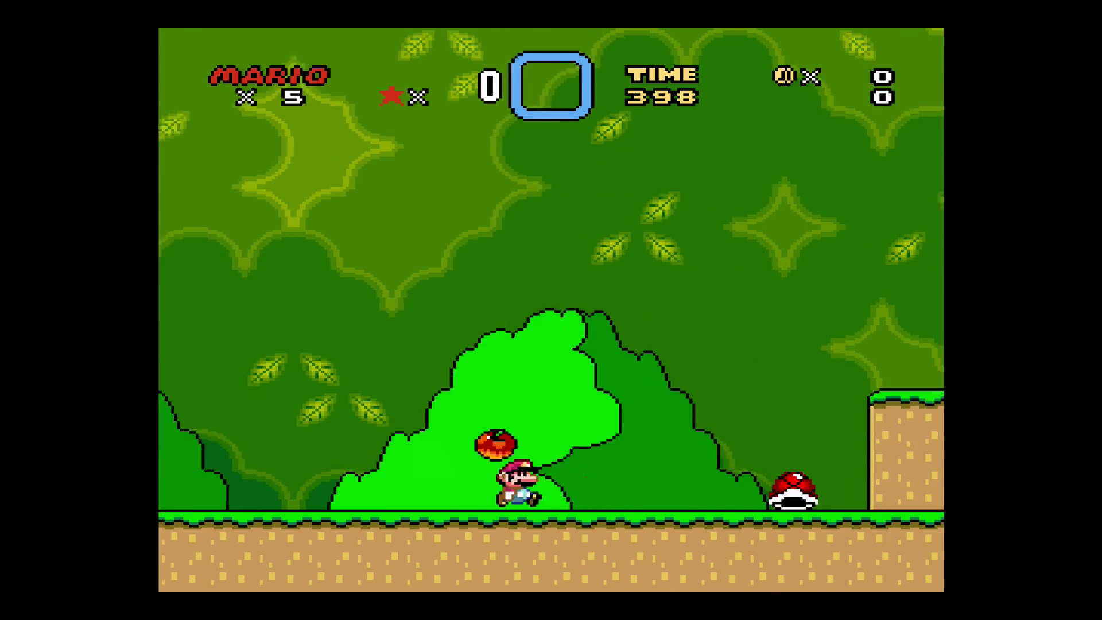
pyautogui.press('Right')
pyautogui.press('x')
pyautogui.press('x')
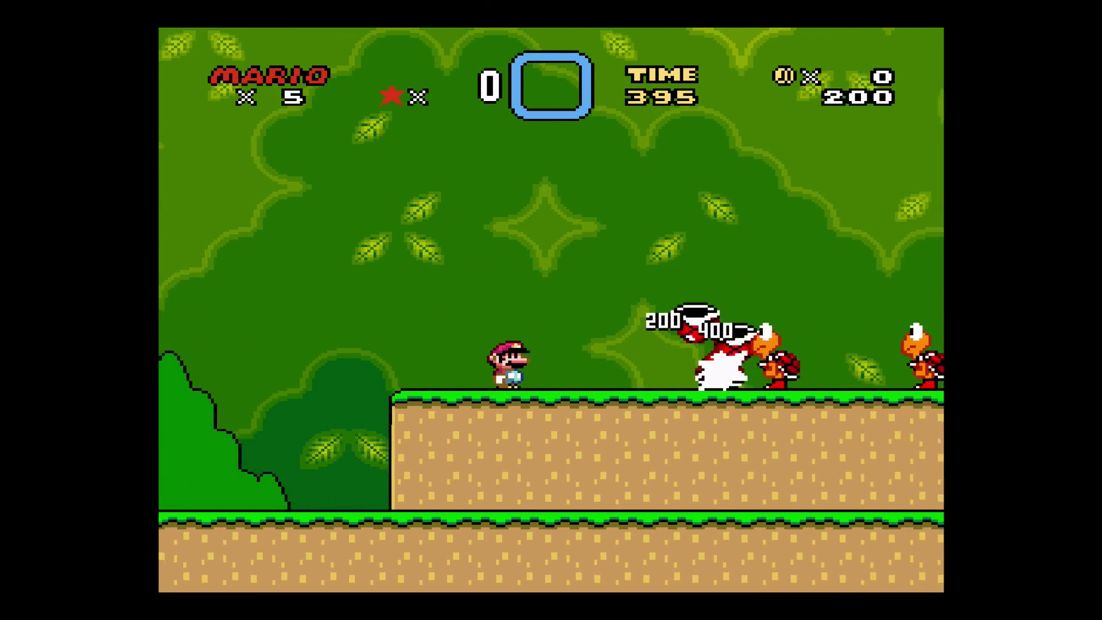
pyautogui.press('Right')
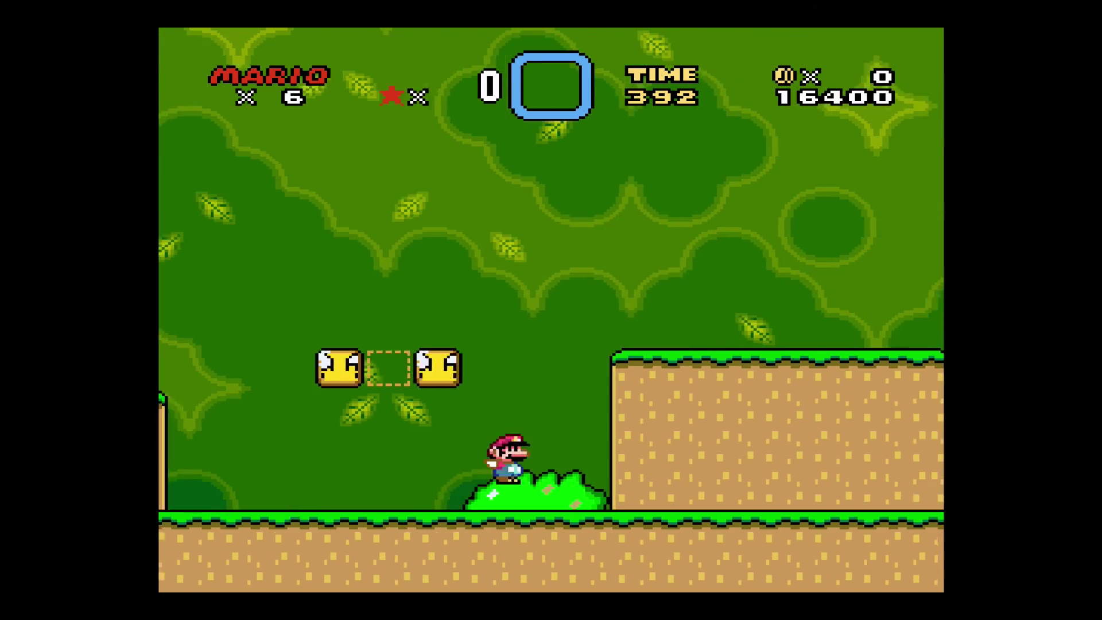
pyautogui.press('Right')
pyautogui.press('x')
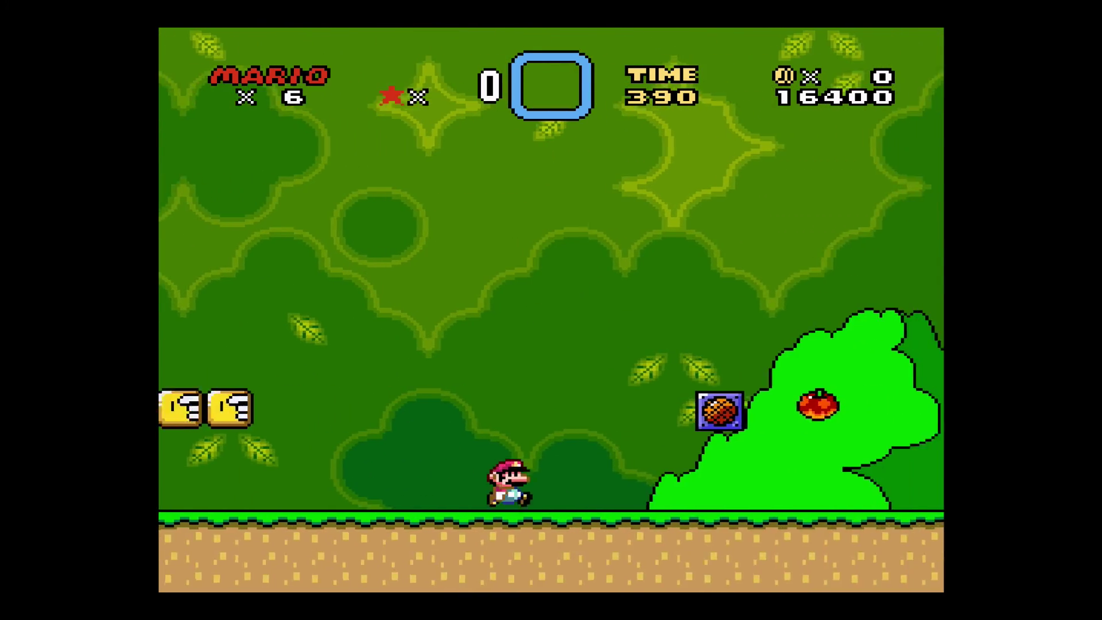
pyautogui.press('Right')
pyautogui.press('x')
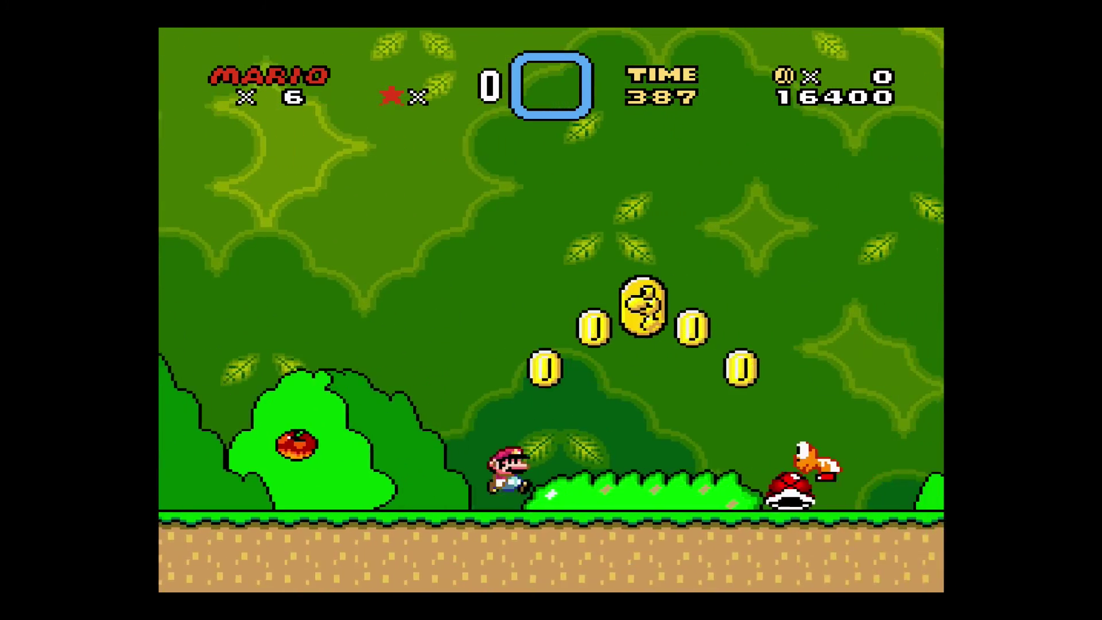
pyautogui.press('Right')
pyautogui.press('x')
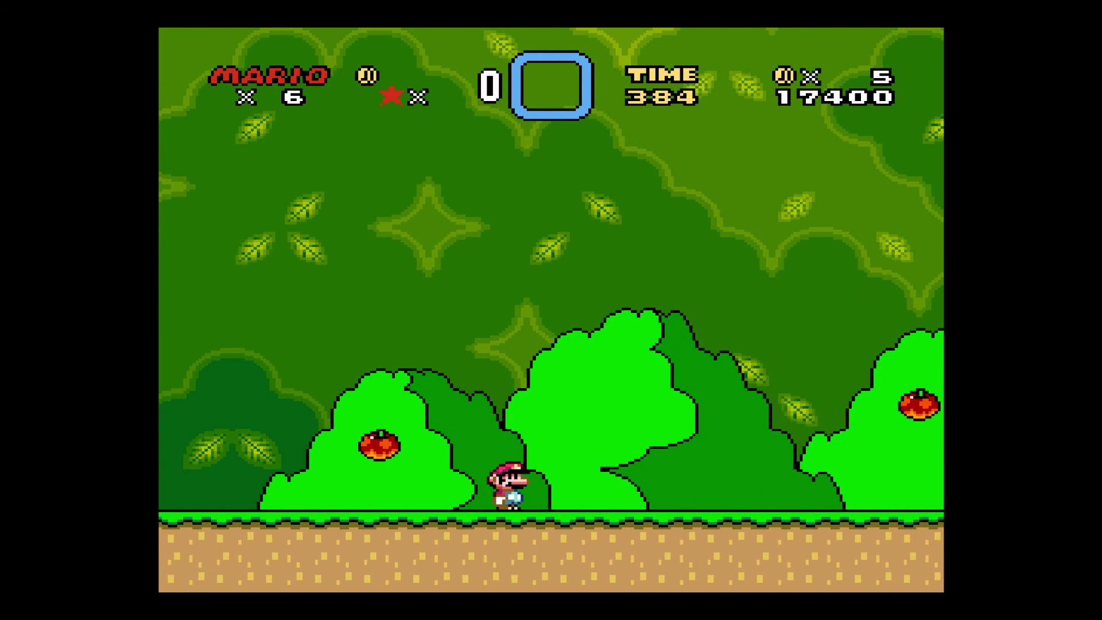
pyautogui.press('Right')
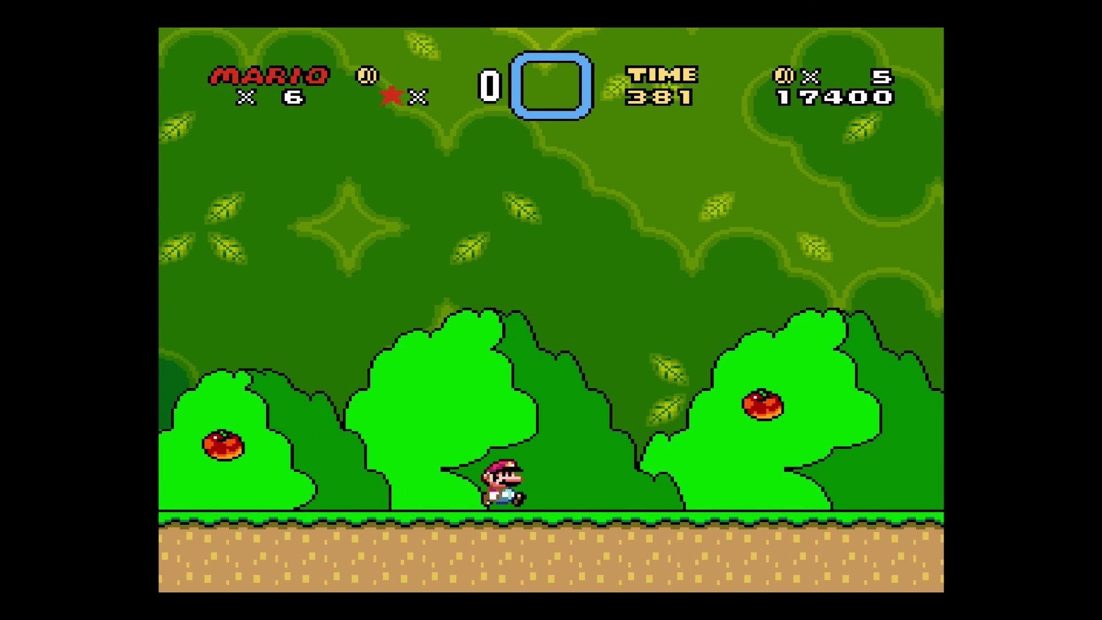